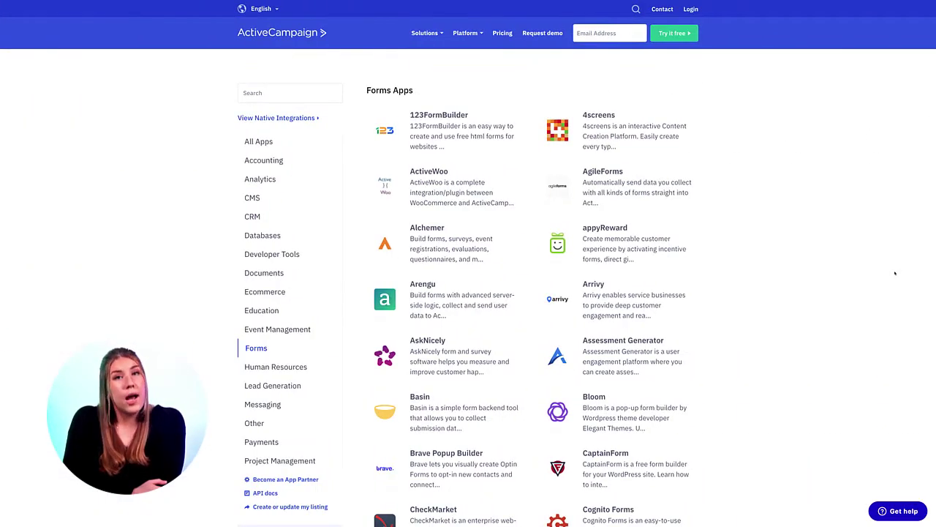
{"action": "scroll", "coordinate": [788, 226], "scroll_direction": "down", "scroll_amount": 2}
{"action": "scroll", "coordinate": [787, 227], "scroll_direction": "down", "scroll_amount": 5}
{"action": "scroll", "coordinate": [788, 226], "scroll_direction": "down", "scroll_amount": 2}
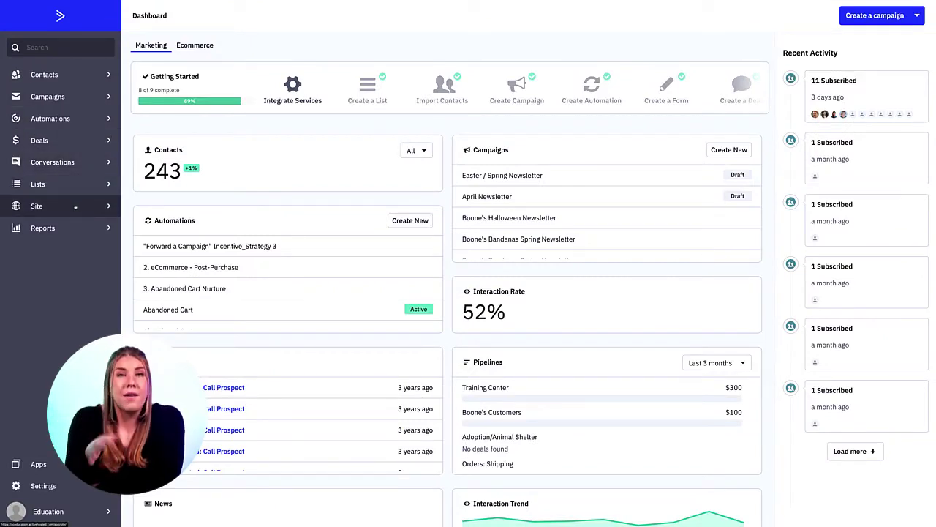
Open the Forms area of the Site section and start creating a new form
{"action": "left_click", "coordinate": [75, 207]}
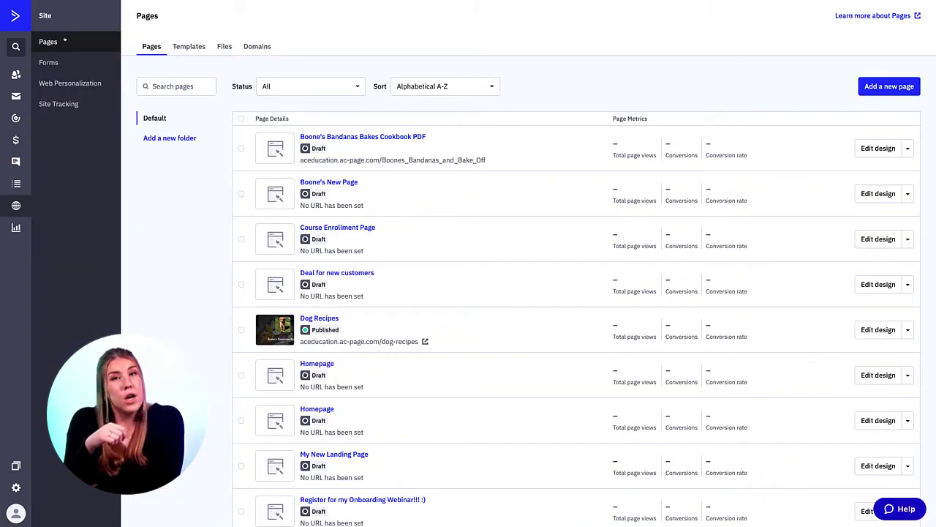
{"action": "left_click", "coordinate": [50, 63]}
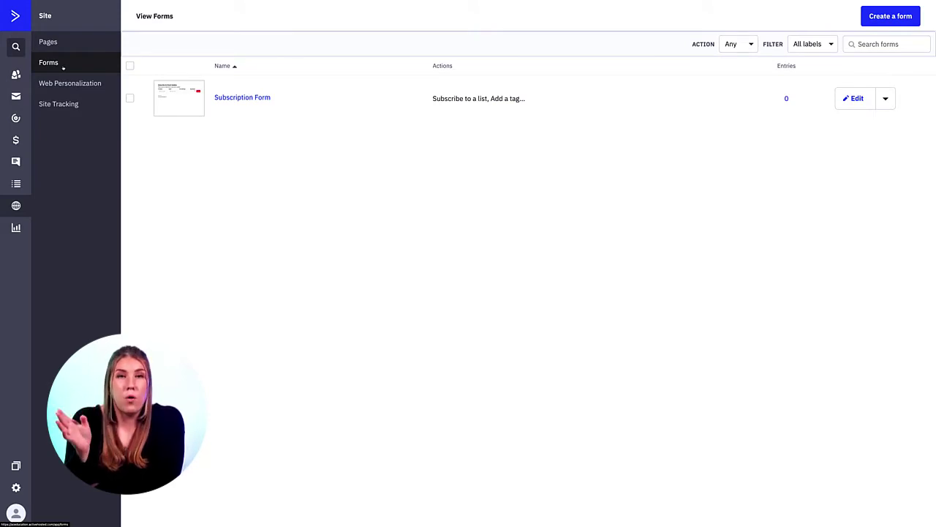
{"action": "left_click", "coordinate": [866, 23]}
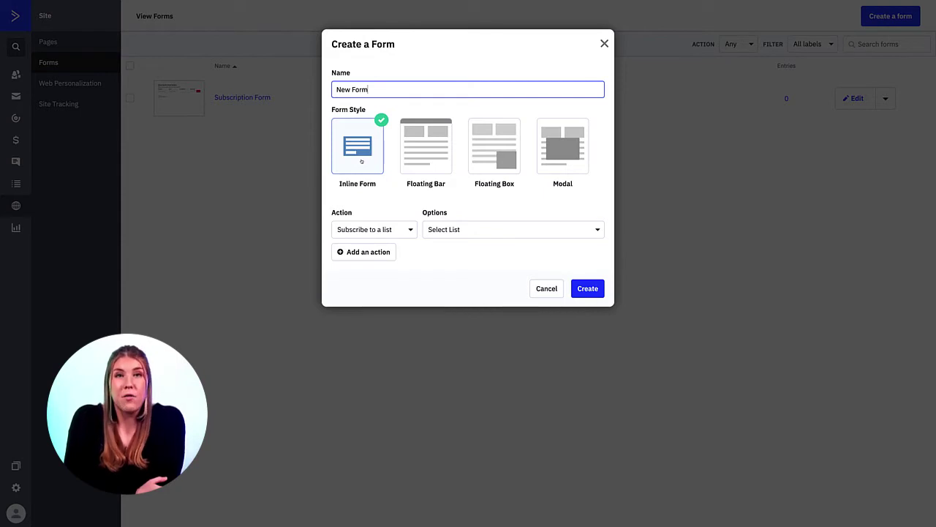
Compare the Floating Bar, Floating Box and Modal form styles, finishing with Inline Form selected
{"action": "left_click", "coordinate": [438, 158]}
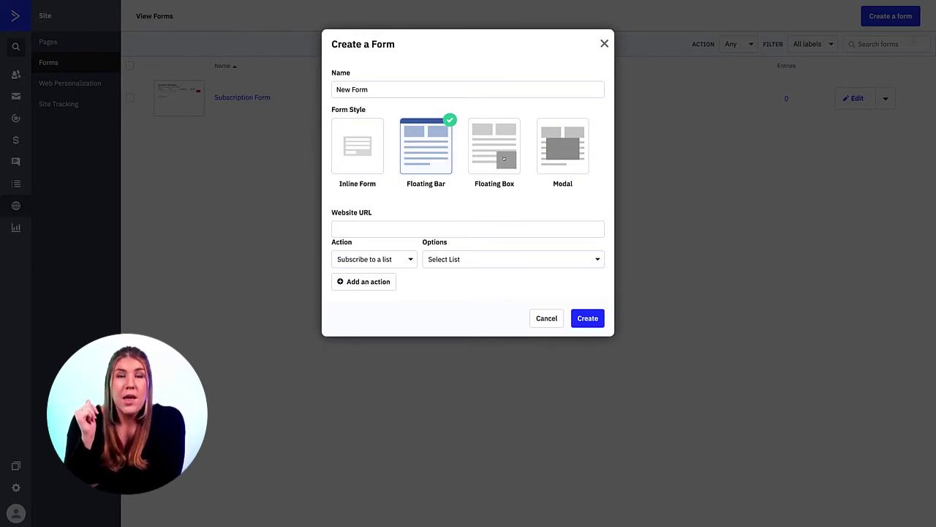
{"action": "left_click", "coordinate": [504, 158]}
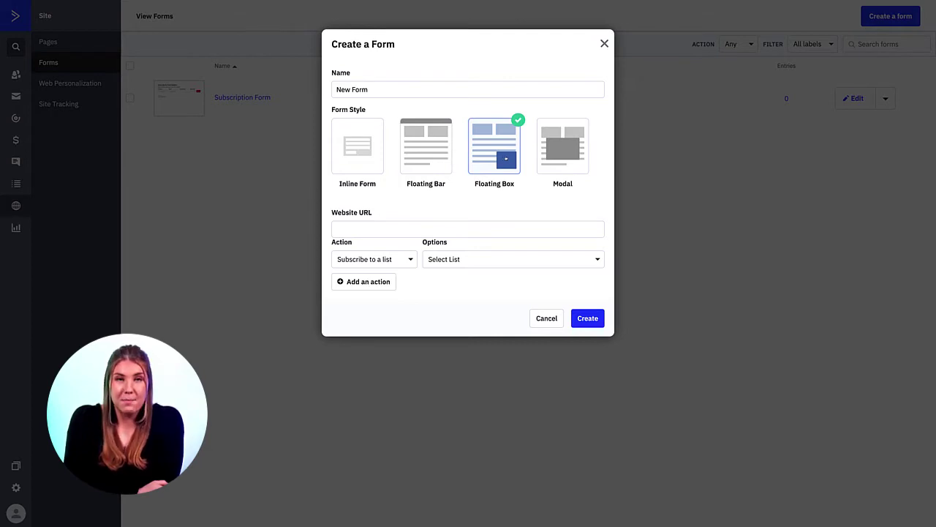
{"action": "left_click", "coordinate": [568, 158]}
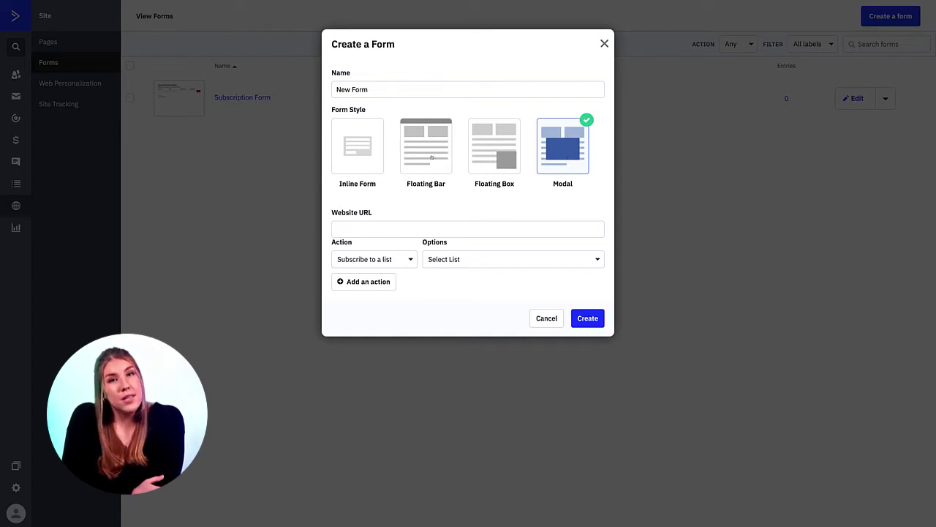
{"action": "left_click", "coordinate": [371, 157]}
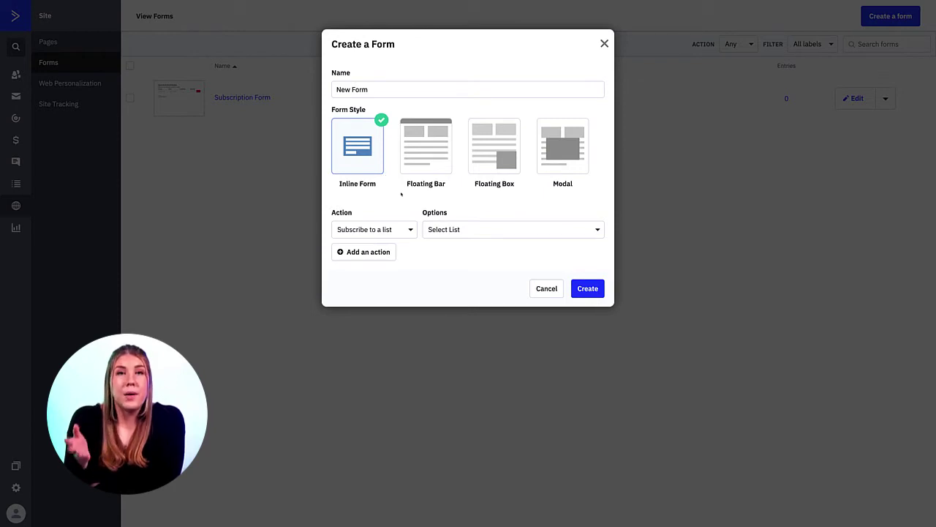
Set the form's first action to Add a tag with the tag "New Customer Tag"
{"action": "left_click", "coordinate": [411, 229]}
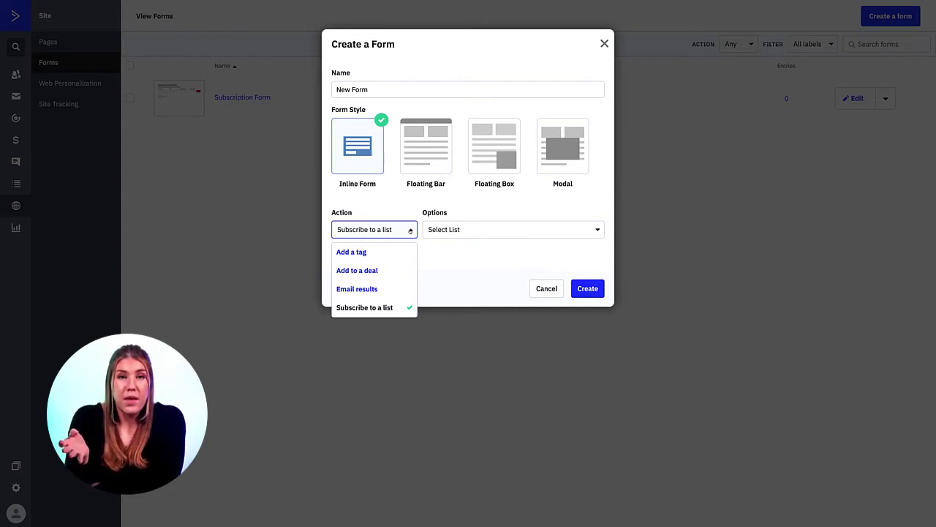
{"action": "left_click", "coordinate": [373, 253]}
{"action": "left_click", "coordinate": [468, 230]}
{"action": "type", "text": "New "}
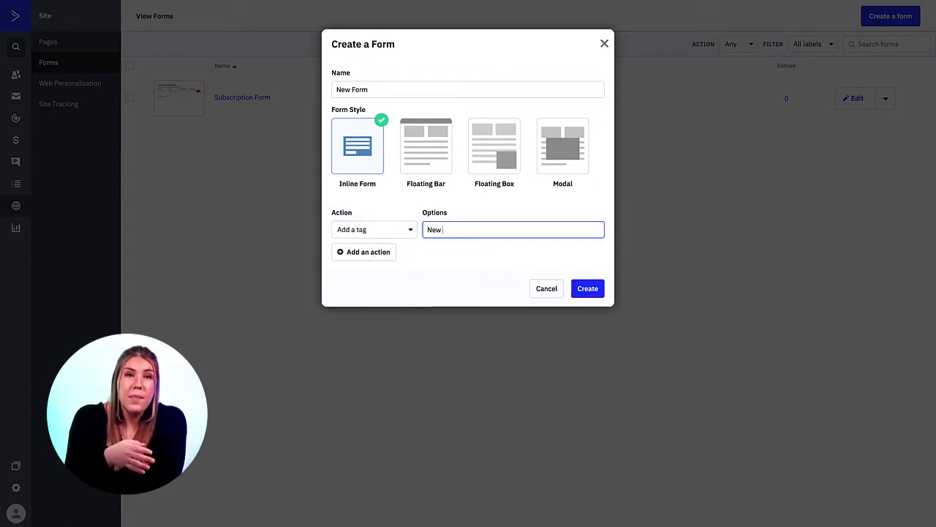
{"action": "type", "text": "CUstomer Tag"}
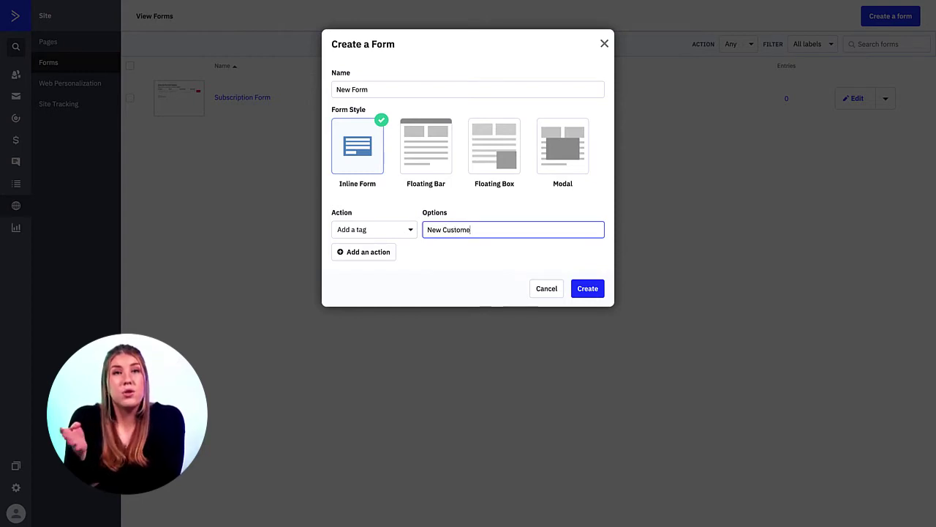
Add a second action, Add to a deal, using the Boone's Customers pipeline and the To Contact stage
{"action": "left_click", "coordinate": [368, 252]}
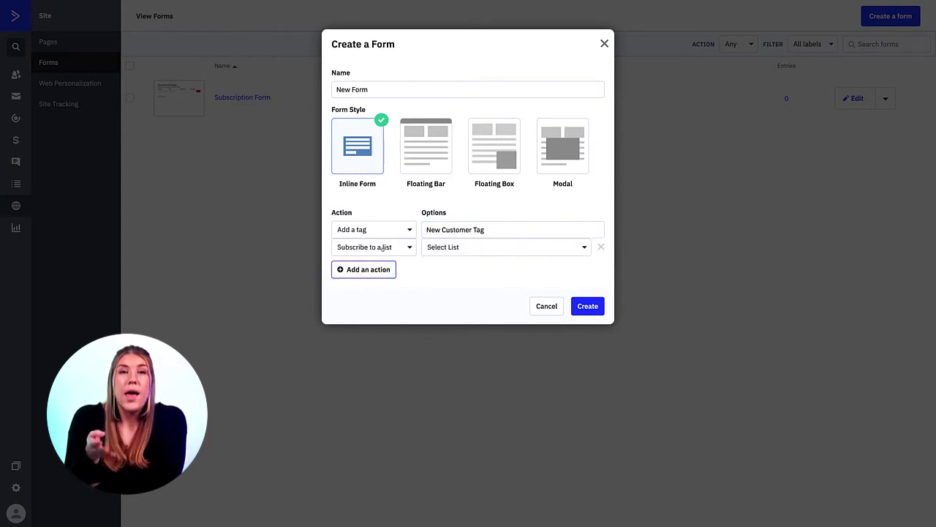
{"action": "left_click", "coordinate": [384, 247]}
{"action": "left_click", "coordinate": [378, 289]}
{"action": "left_click", "coordinate": [465, 248]}
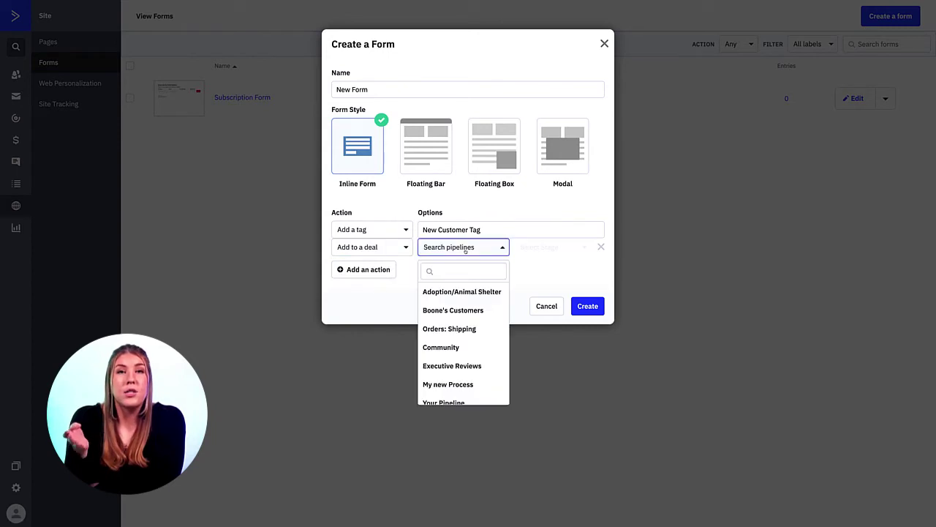
{"action": "left_click", "coordinate": [463, 312]}
{"action": "left_click", "coordinate": [544, 247]}
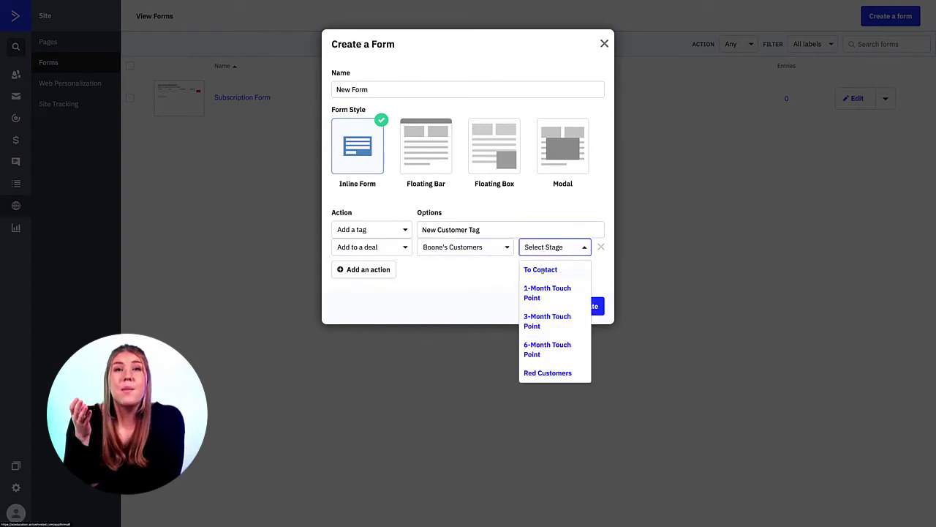
{"action": "left_click", "coordinate": [541, 267]}
Add a third action, Email results, and change the domain of the recipient's e-mail address
{"action": "left_click", "coordinate": [366, 269]}
{"action": "left_click", "coordinate": [368, 266]}
{"action": "left_click", "coordinate": [368, 324]}
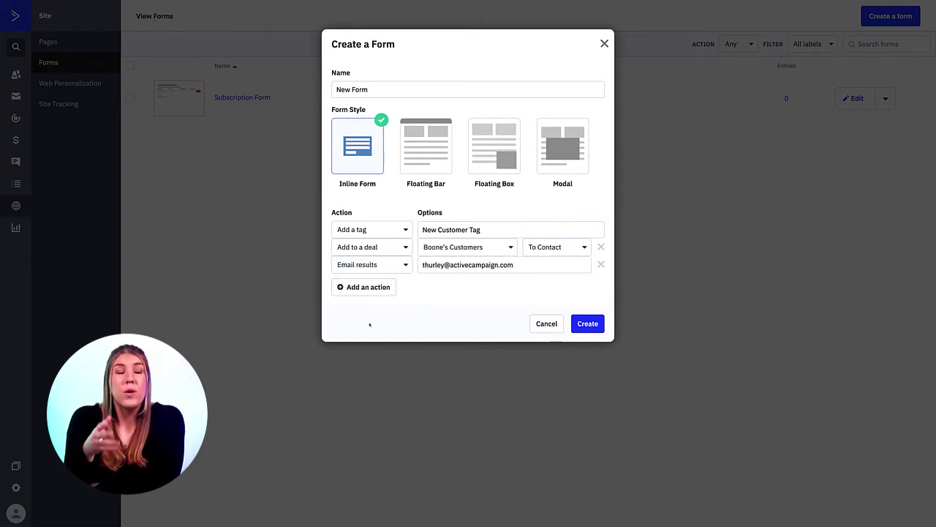
{"action": "left_click", "coordinate": [435, 265]}
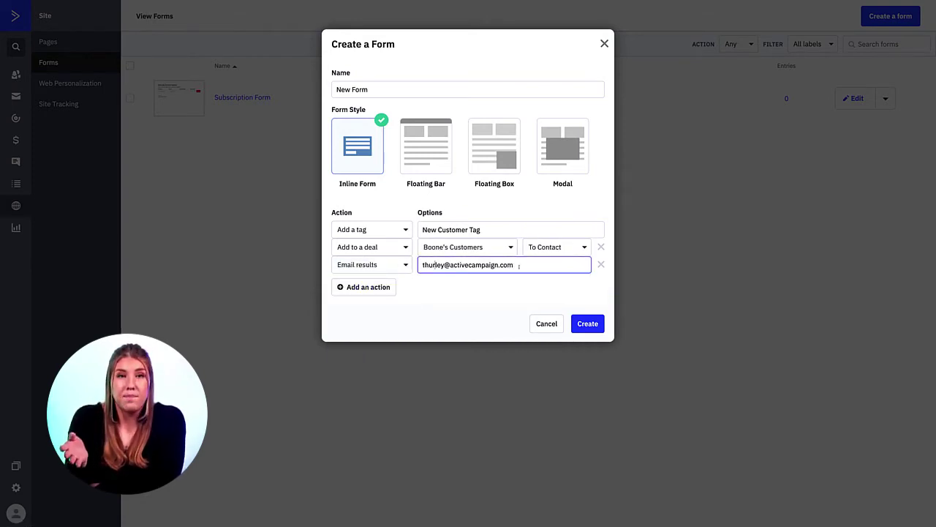
{"action": "left_click_drag", "start_coordinate": [515, 265], "coordinate": [450, 265]}
{"action": "type", "text": "Boon"}
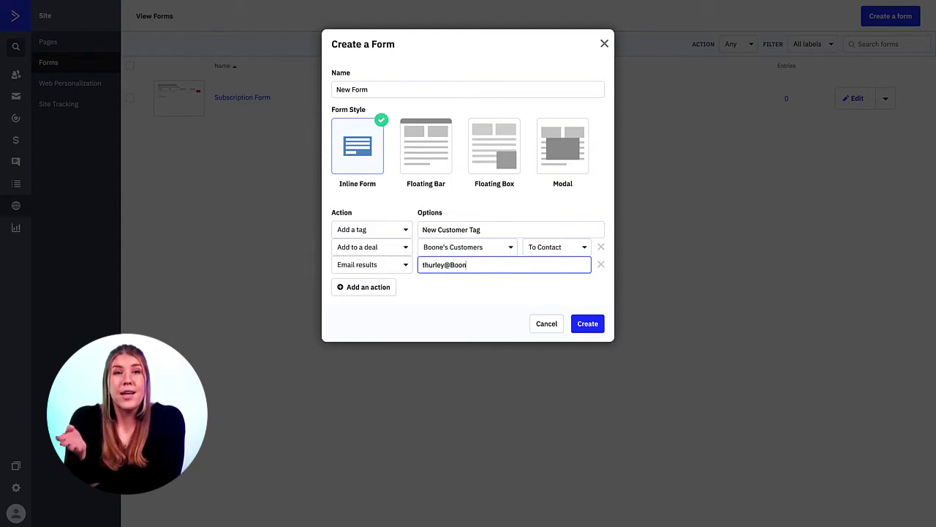
{"action": "type", "text": "eBandanas.com"}
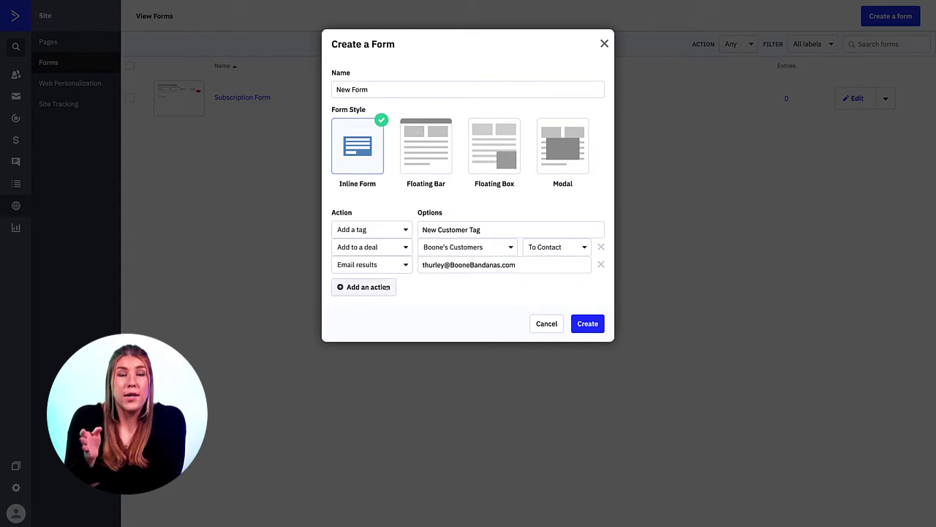
Add a Subscribe to a list action for the Customers list and create the form
{"action": "left_click", "coordinate": [387, 287]}
{"action": "left_click", "coordinate": [453, 283]}
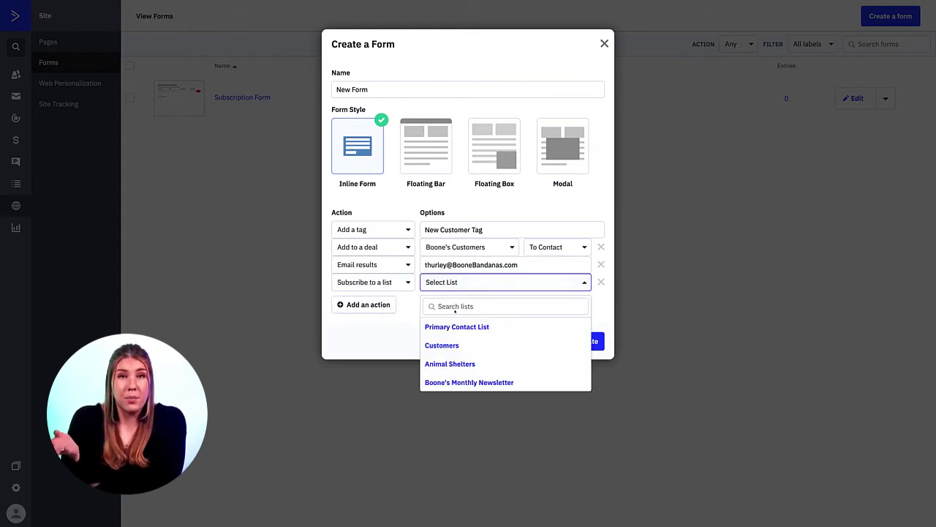
{"action": "left_click", "coordinate": [451, 343]}
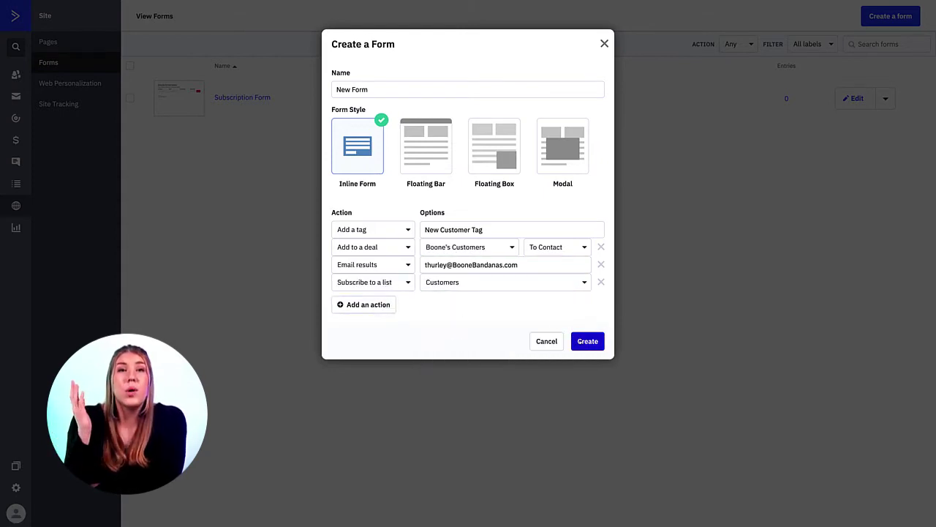
{"action": "left_click", "coordinate": [582, 342]}
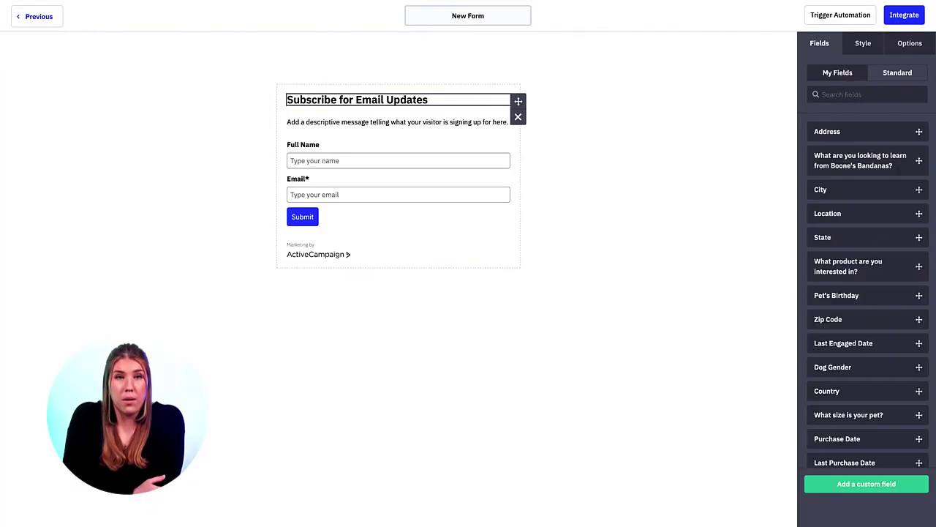
Replace the form's header text with "New Form!"
{"action": "key", "text": "ctrl+shift+Left"}
{"action": "key", "text": "ctrl+shift+Left"}
{"action": "key", "text": "ctrl+shift+Left"}
{"action": "key", "text": "ctrl+shift+Left"}
{"action": "key", "text": "BackSpace"}
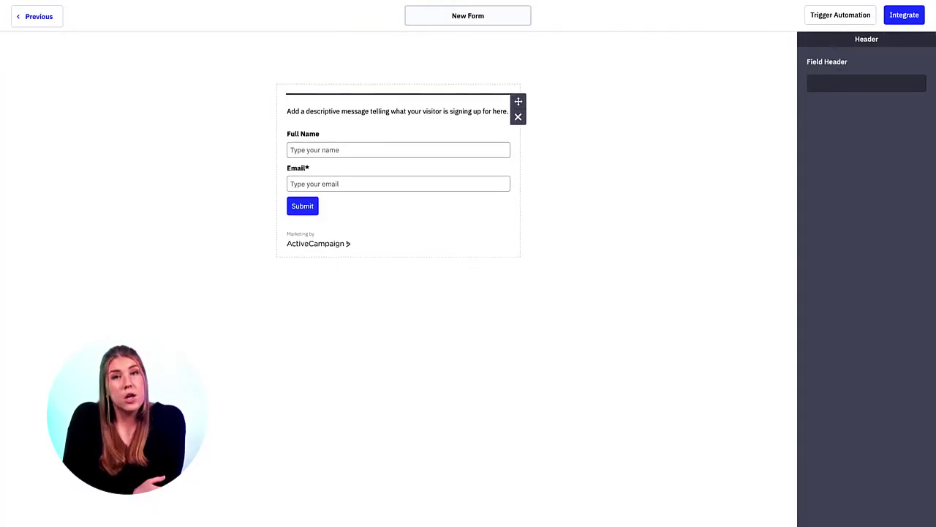
{"action": "type", "text": "New Form!"}
{"action": "left_click", "coordinate": [692, 124]}
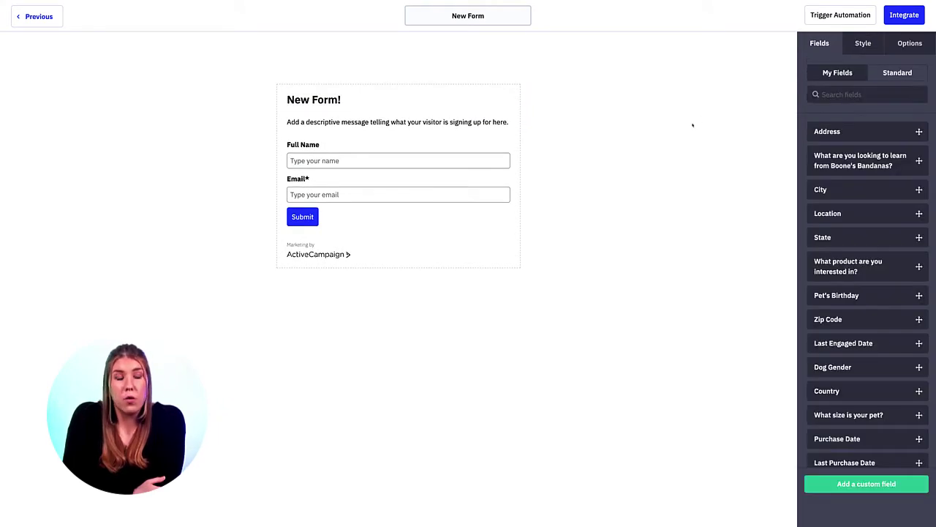
Set the form's background color to dark teal blue, 1A5F82
{"action": "left_click", "coordinate": [863, 42]}
{"action": "left_click", "coordinate": [911, 157]}
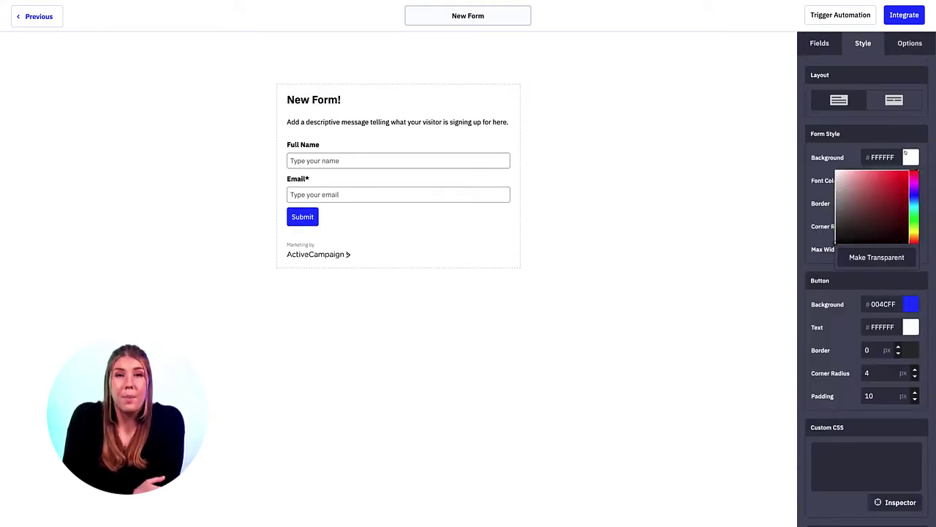
{"action": "left_click", "coordinate": [875, 202]}
{"action": "left_click_drag", "start_coordinate": [875, 203], "coordinate": [894, 205]}
{"action": "left_click_drag", "start_coordinate": [914, 239], "coordinate": [915, 207]}
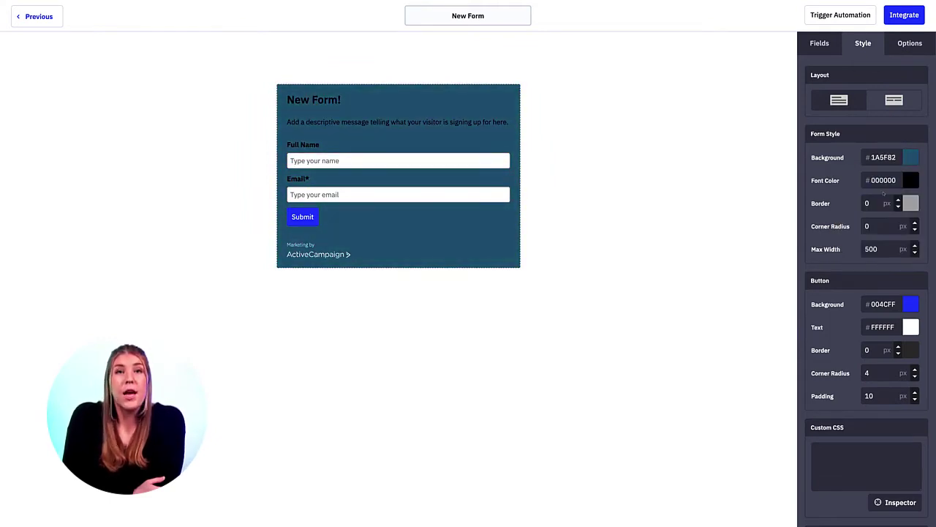
Set the form's font color to white, FFFFFF
{"action": "left_click", "coordinate": [911, 180]}
{"action": "left_click", "coordinate": [837, 194]}
{"action": "left_click", "coordinate": [836, 188]}
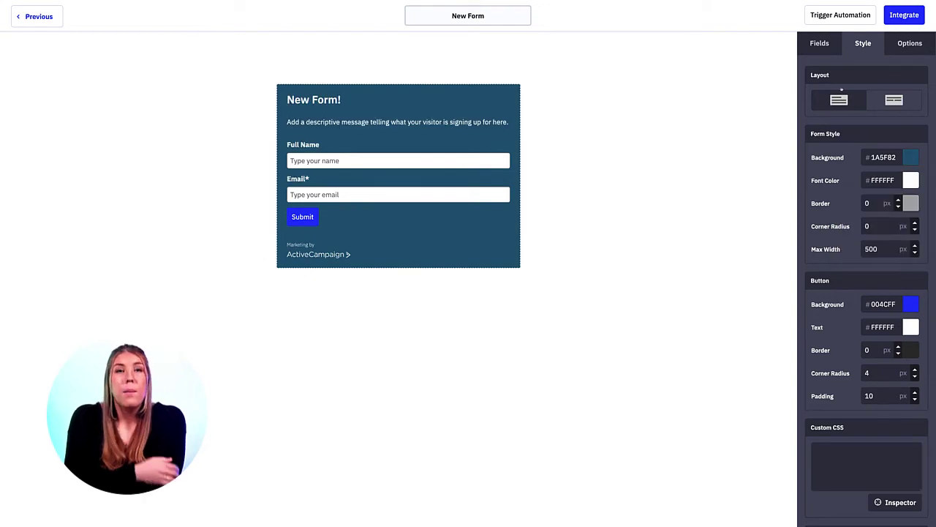
Add the City, Location, Pet's Birthday and "What product are you interested in?" fields to the form
{"action": "left_click", "coordinate": [820, 42]}
{"action": "left_click_drag", "start_coordinate": [841, 190], "coordinate": [398, 176]}
{"action": "left_click_drag", "start_coordinate": [872, 210], "coordinate": [382, 236]}
{"action": "left_click_drag", "start_coordinate": [874, 295], "coordinate": [507, 226]}
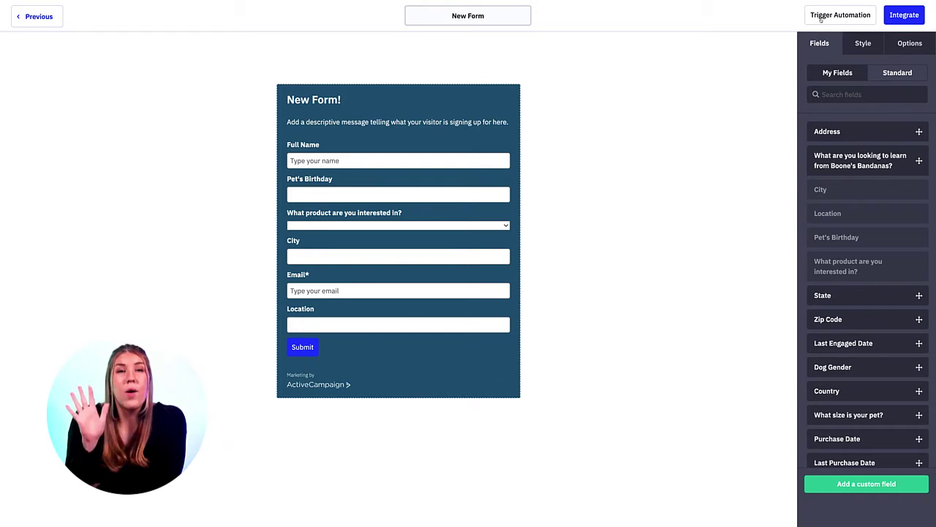
Open the form's integration options and examine the Simple Embed and Full Embed code
{"action": "left_click", "coordinate": [904, 16]}
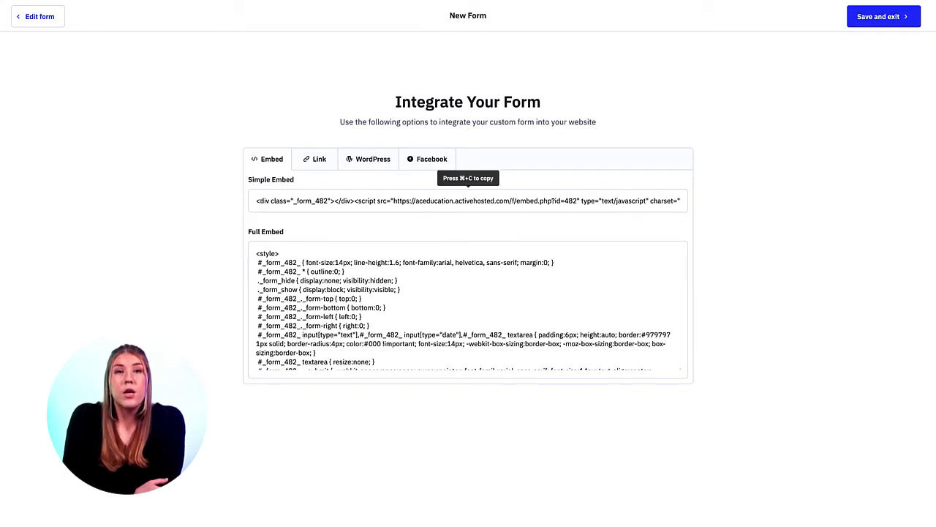
{"action": "left_click", "coordinate": [468, 200]}
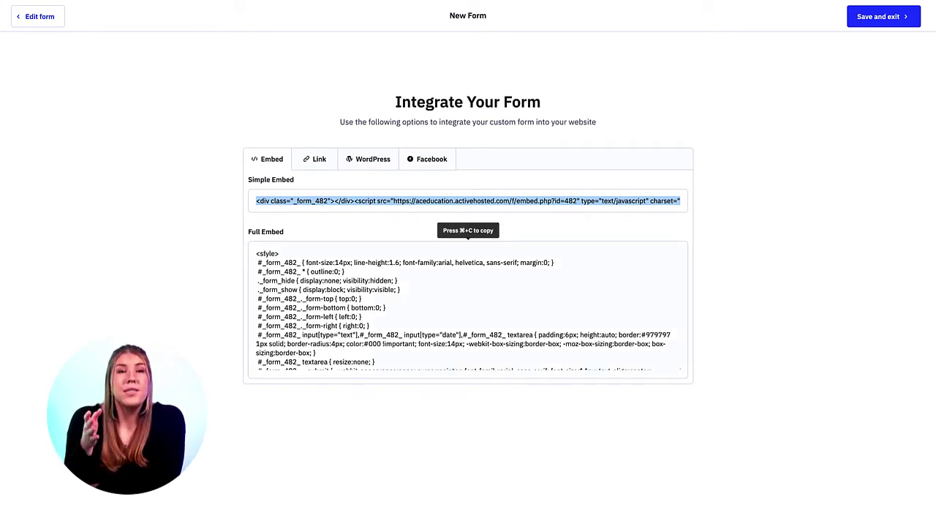
{"action": "left_click", "coordinate": [468, 307]}
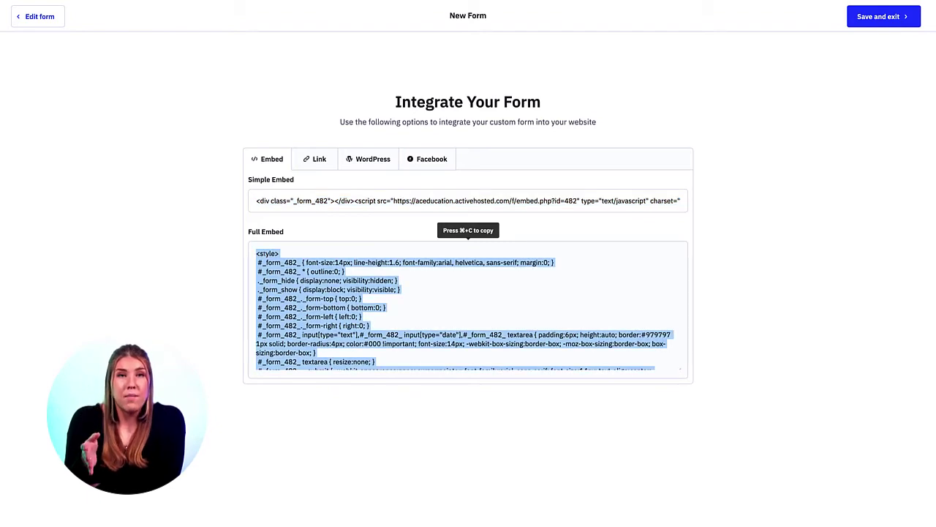
{"action": "scroll", "coordinate": [466, 308], "scroll_direction": "down", "scroll_amount": 2}
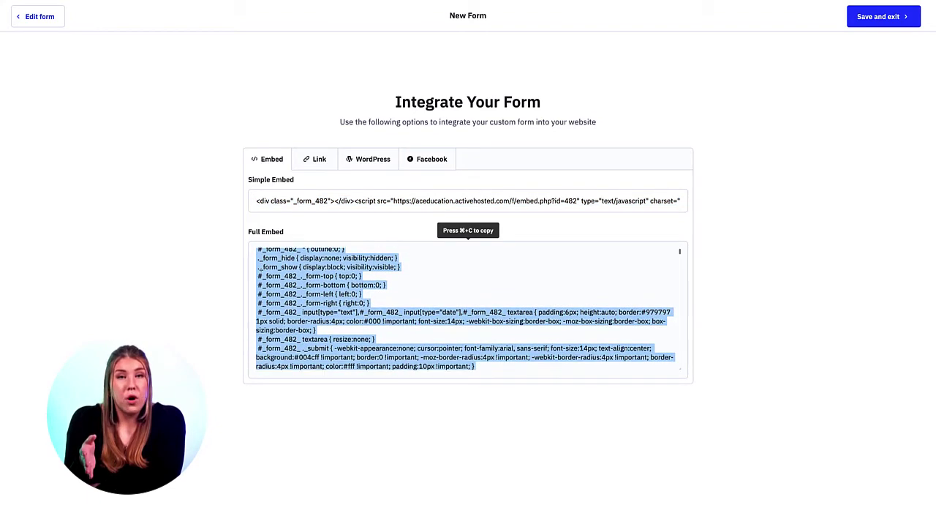
{"action": "scroll", "coordinate": [466, 308], "scroll_direction": "down", "scroll_amount": 5}
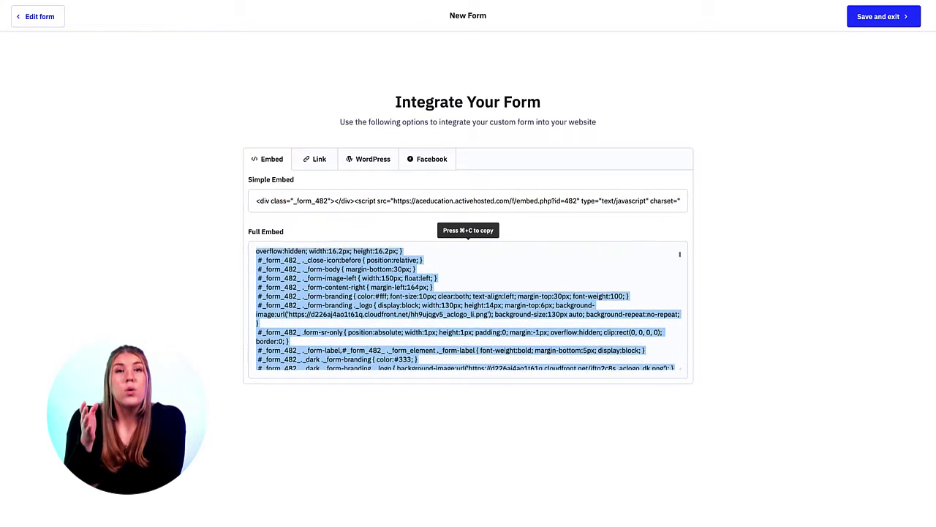
{"action": "scroll", "coordinate": [468, 307], "scroll_direction": "down", "scroll_amount": 5}
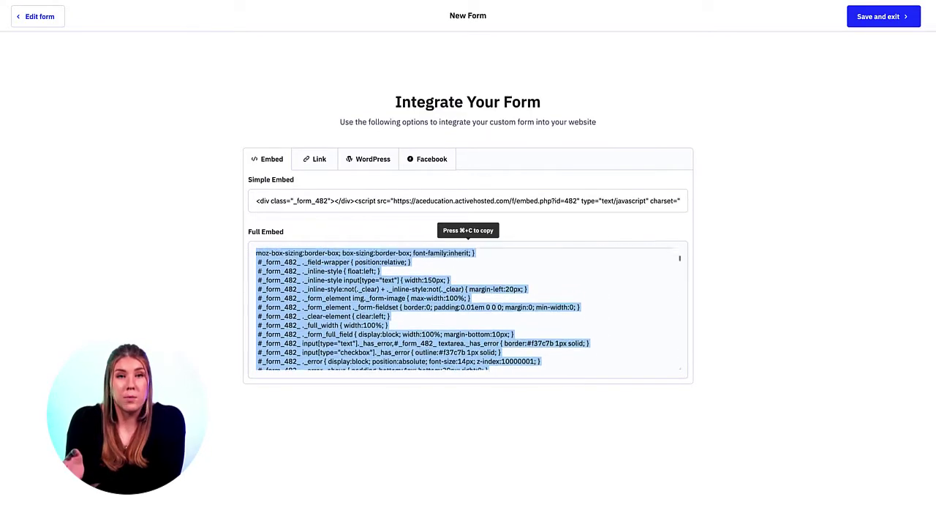
{"action": "scroll", "coordinate": [468, 307], "scroll_direction": "down", "scroll_amount": 5}
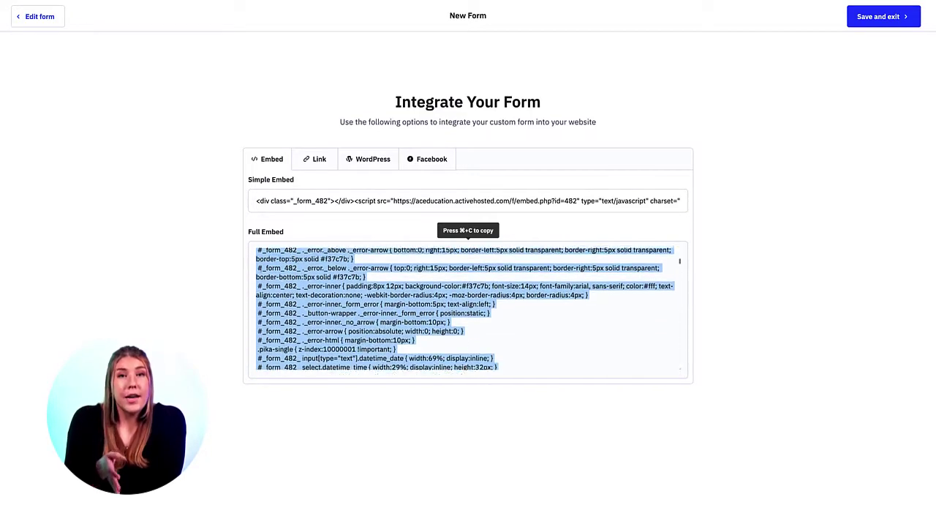
{"action": "scroll", "coordinate": [468, 307], "scroll_direction": "down", "scroll_amount": 5}
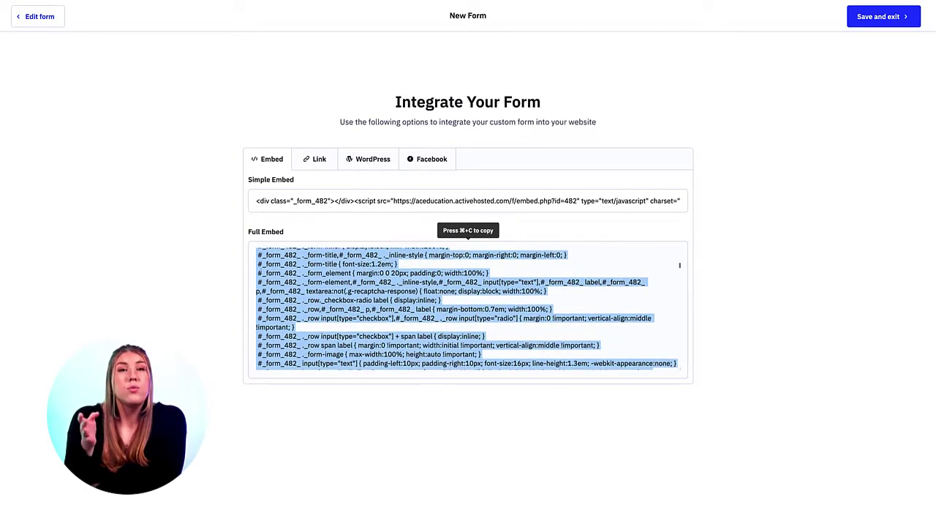
Examine the form's Full Embed code, shareable link, WordPress and Facebook integration options
{"action": "scroll", "coordinate": [468, 307], "scroll_direction": "down", "scroll_amount": 4}
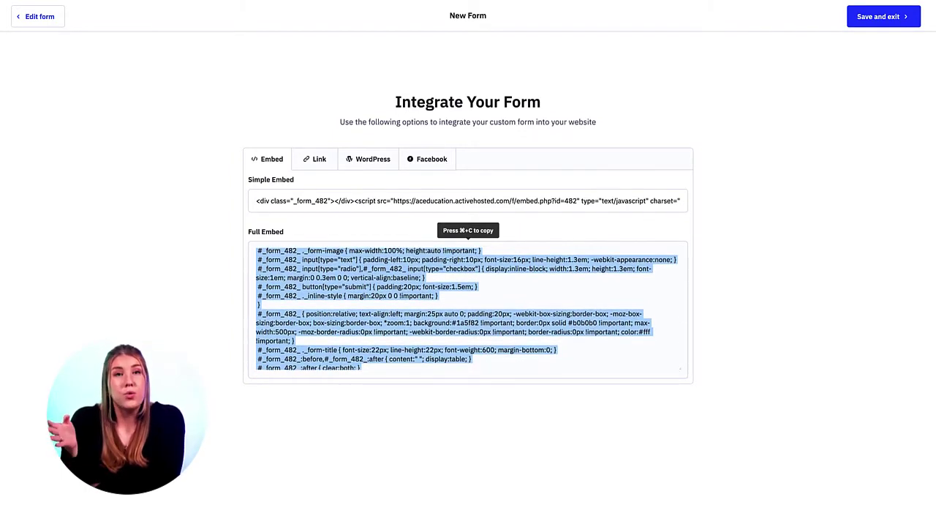
{"action": "scroll", "coordinate": [468, 308], "scroll_direction": "down", "scroll_amount": 4}
{"action": "left_click", "coordinate": [306, 160]}
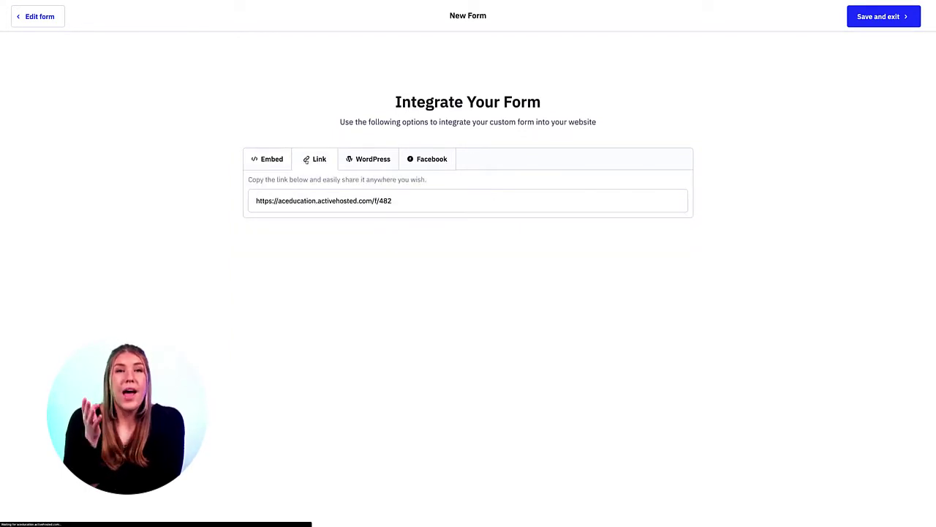
{"action": "left_click", "coordinate": [468, 200]}
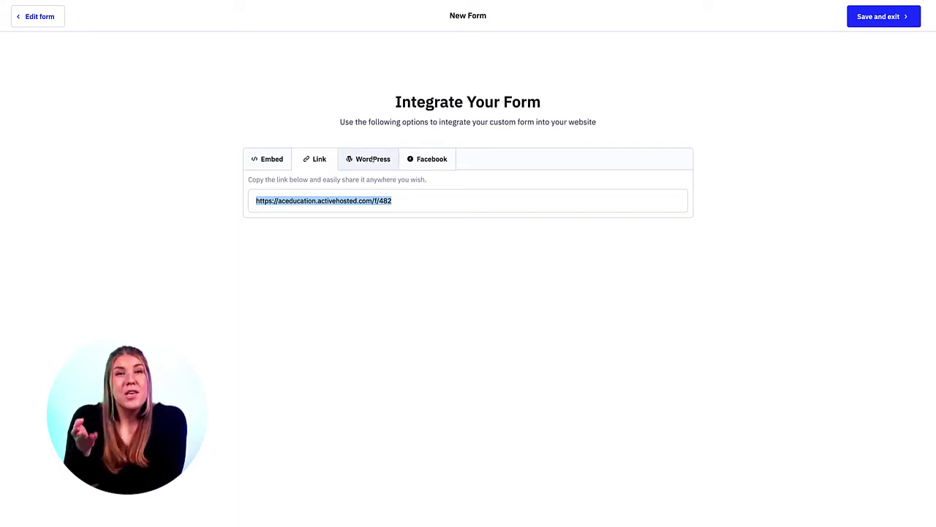
{"action": "left_click", "coordinate": [374, 160]}
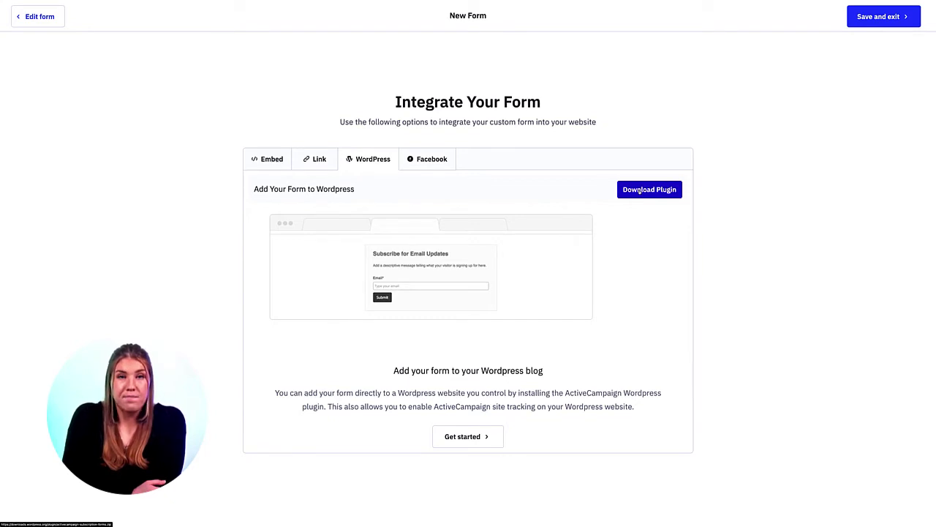
{"action": "left_click", "coordinate": [432, 161]}
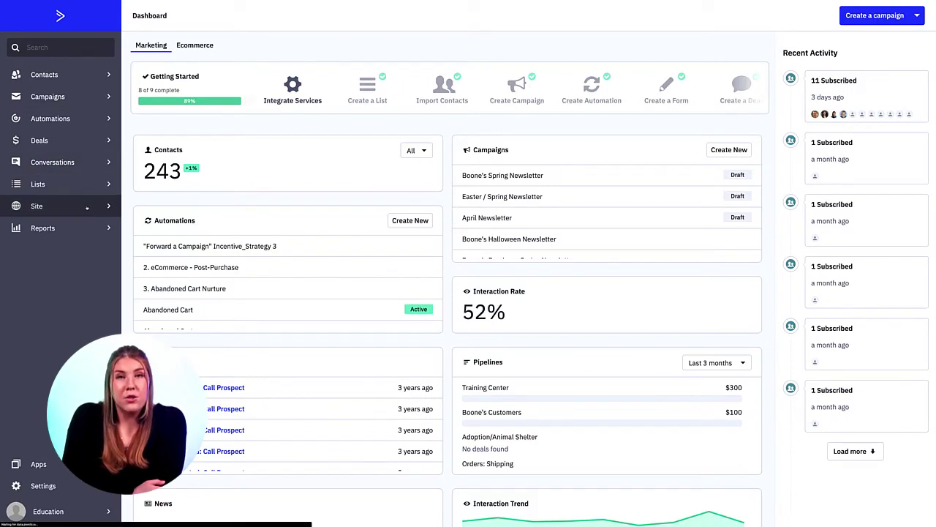
Open the site's page templates and browse the stock and custom collections
{"action": "left_click", "coordinate": [87, 207]}
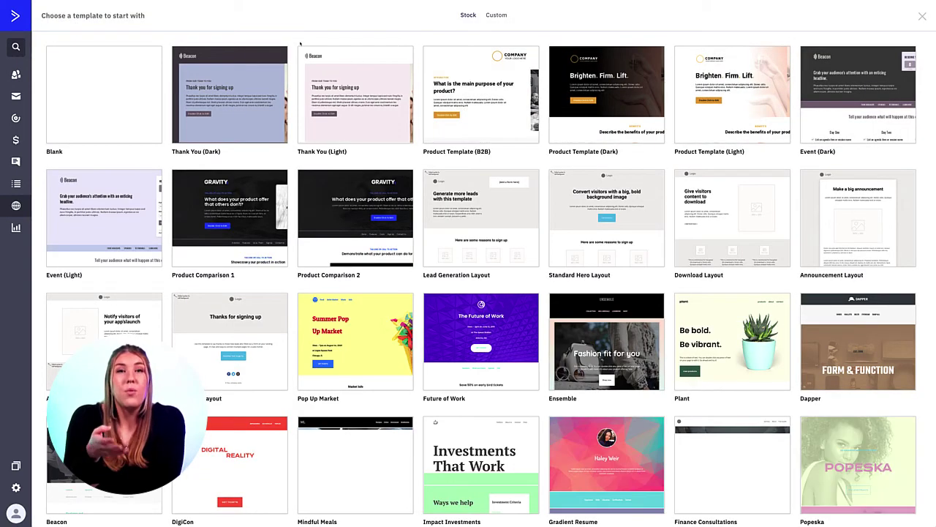
{"action": "left_click", "coordinate": [497, 15]}
{"action": "left_click", "coordinate": [472, 16]}
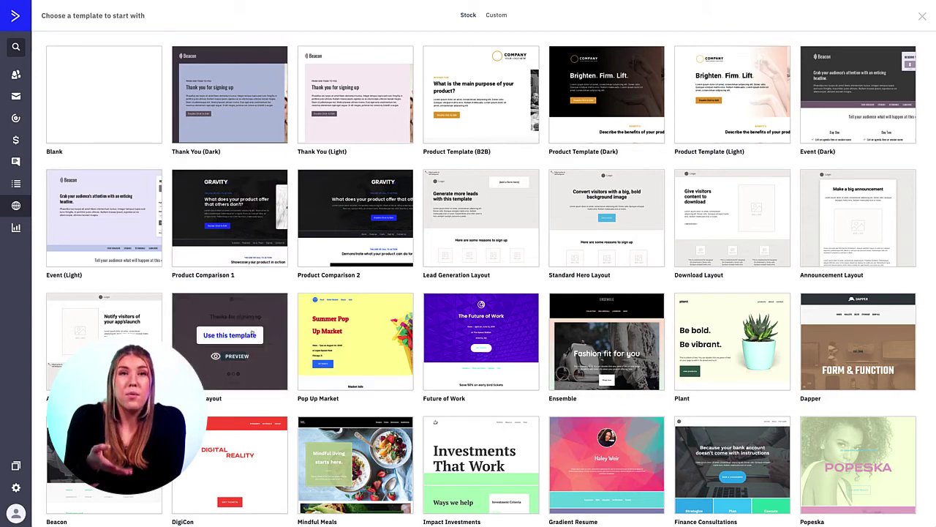
{"action": "scroll", "coordinate": [475, 347], "scroll_direction": "down", "scroll_amount": 3}
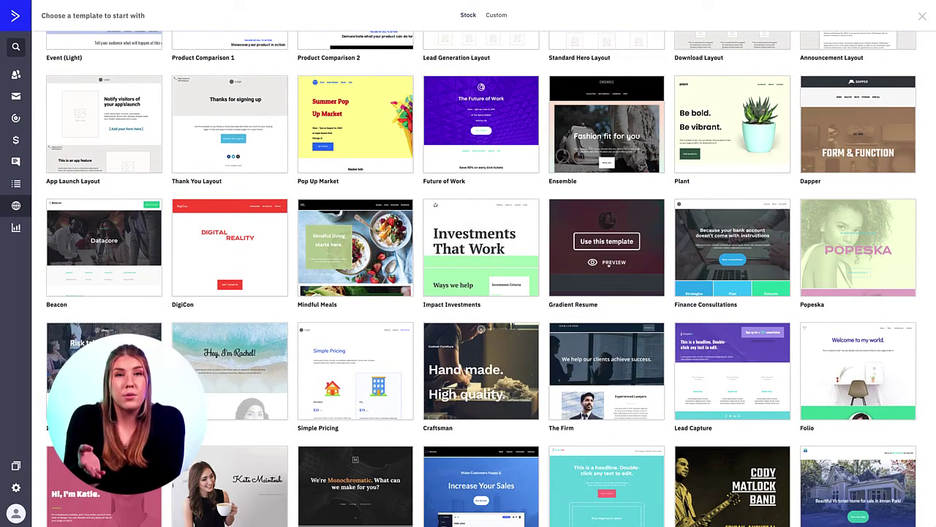
Preview the Gradient Resume template in desktop and mobile views
{"action": "left_click", "coordinate": [608, 264]}
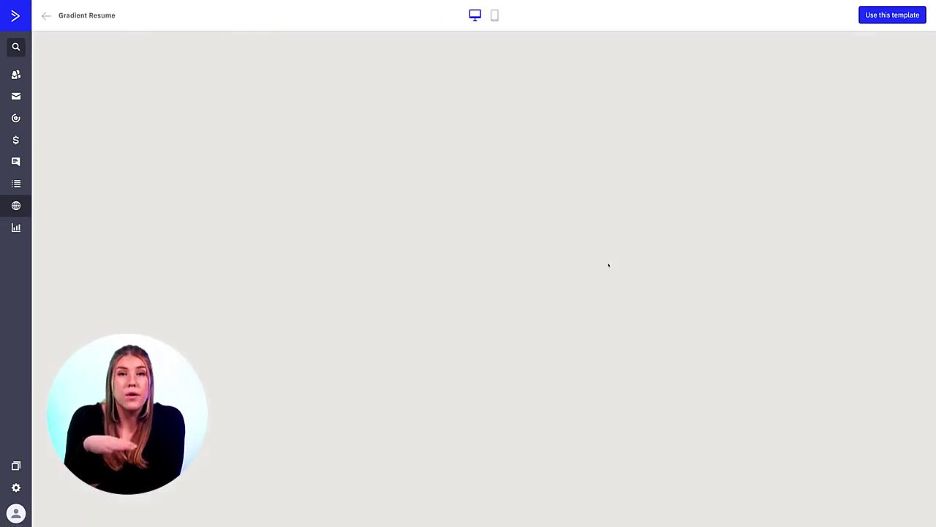
{"action": "scroll", "coordinate": [575, 240], "scroll_direction": "down", "scroll_amount": 5}
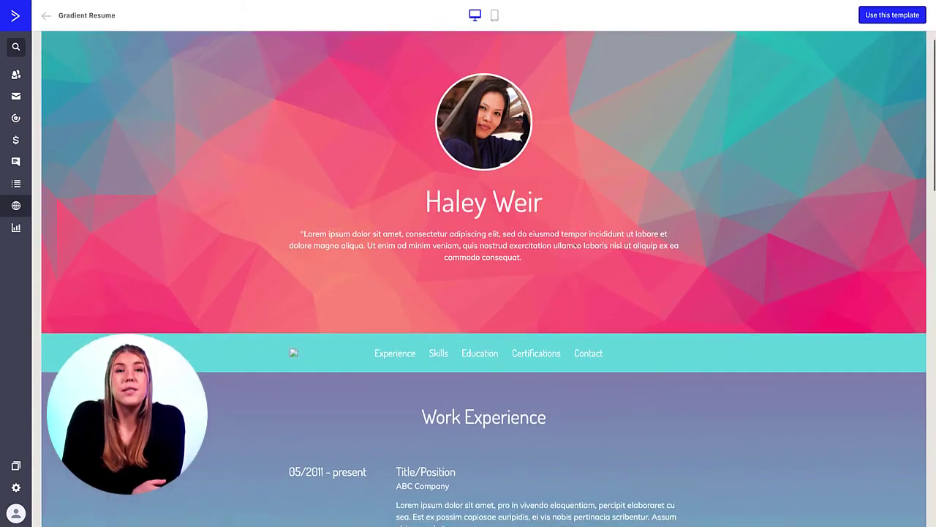
{"action": "scroll", "coordinate": [575, 246], "scroll_direction": "up", "scroll_amount": 5}
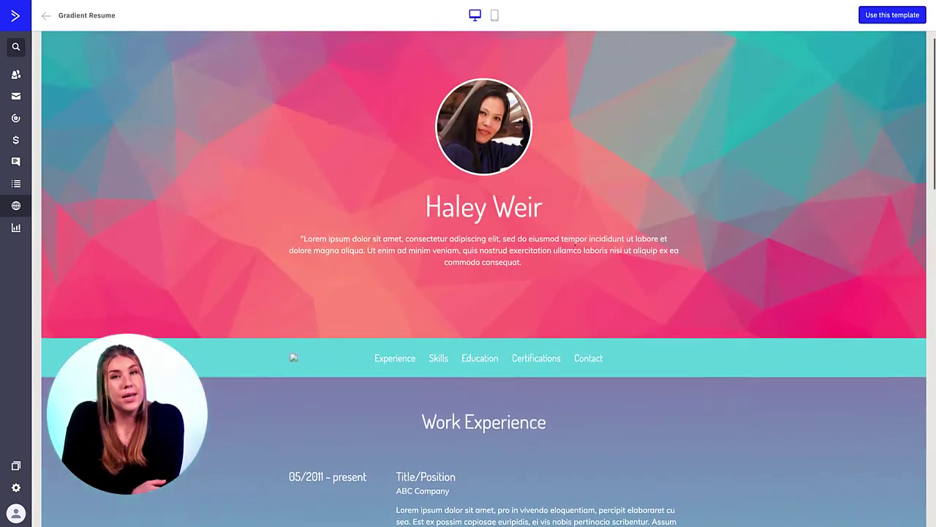
{"action": "left_click", "coordinate": [495, 16]}
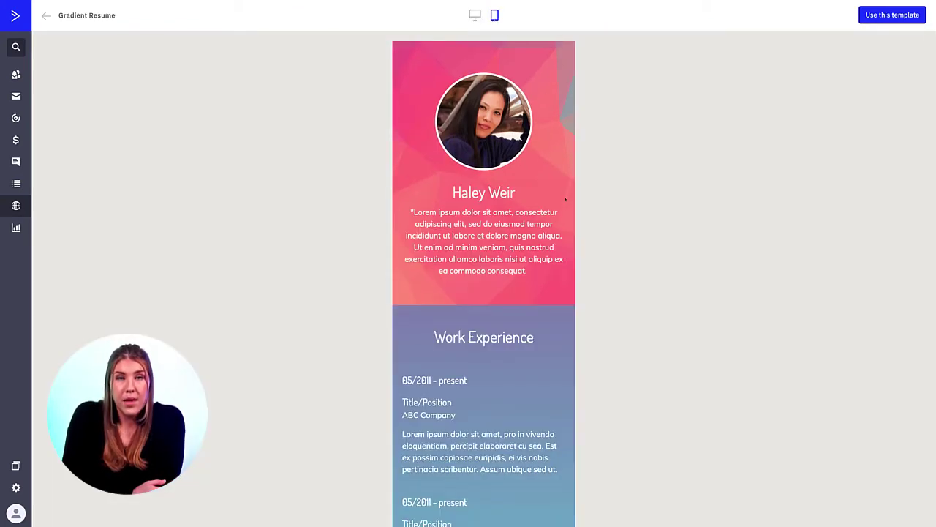
{"action": "scroll", "coordinate": [568, 221], "scroll_direction": "down", "scroll_amount": 5}
{"action": "scroll", "coordinate": [568, 221], "scroll_direction": "down", "scroll_amount": 11}
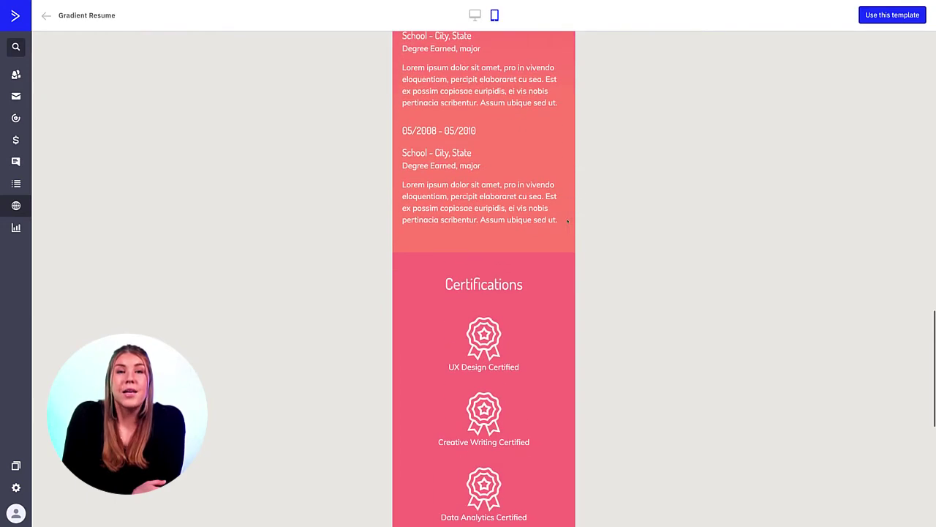
{"action": "scroll", "coordinate": [567, 221], "scroll_direction": "up", "scroll_amount": 15}
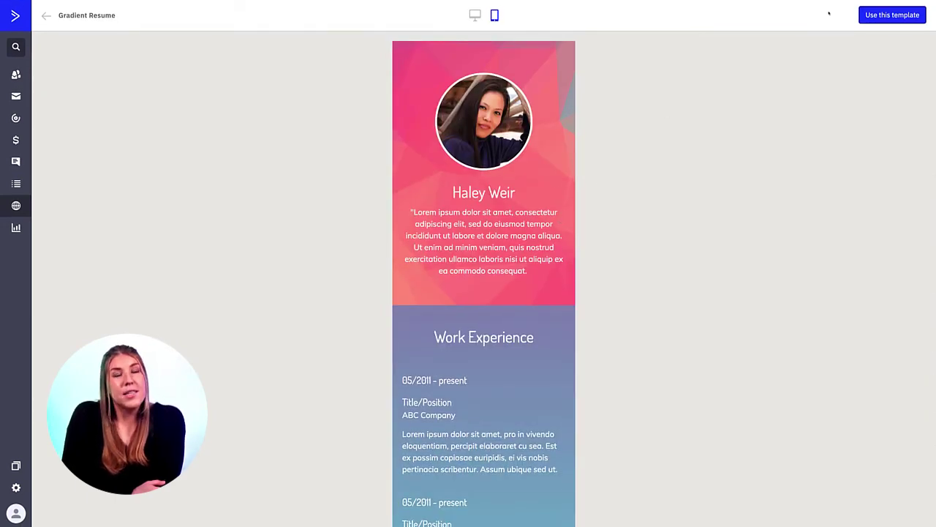
Create a page from the Gradient Resume template and name it "New Page for Community!"
{"action": "left_click", "coordinate": [878, 15]}
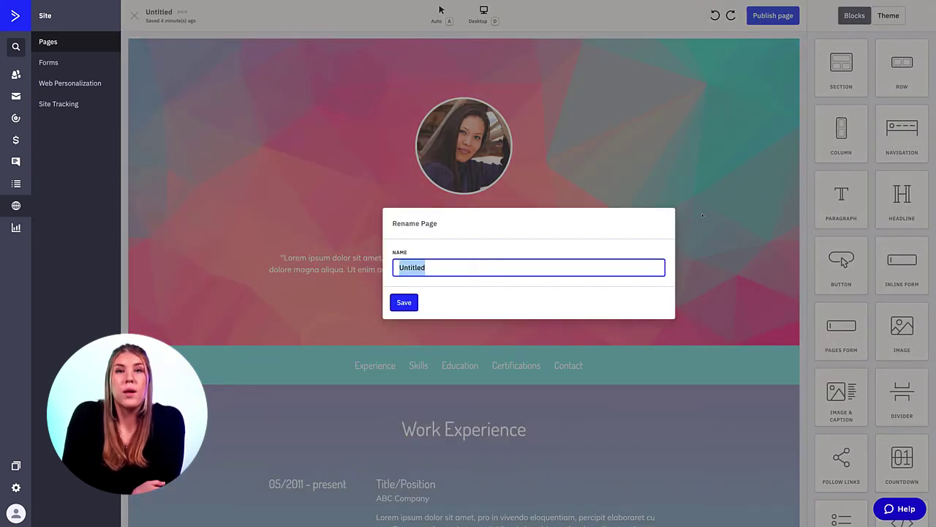
{"action": "type", "text": "New Pa"}
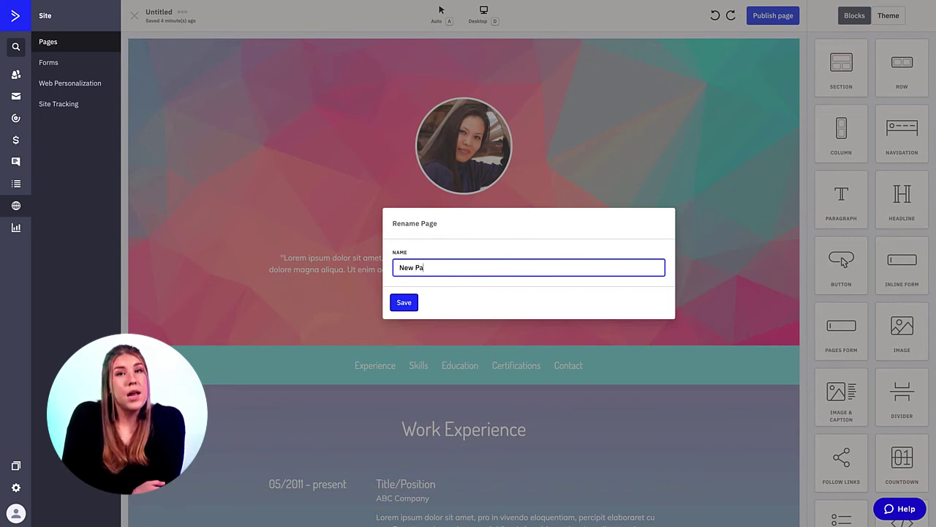
{"action": "type", "text": "ge for C"}
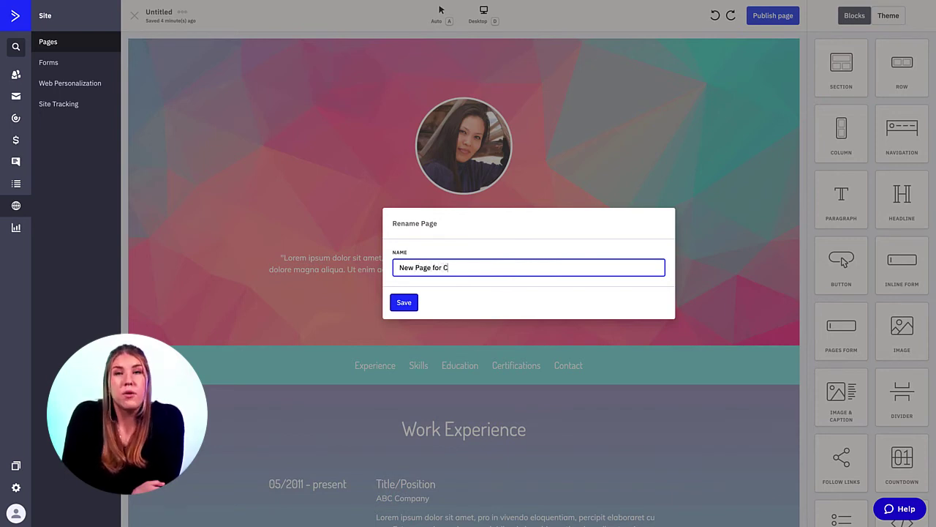
{"action": "type", "text": "ommunity!"}
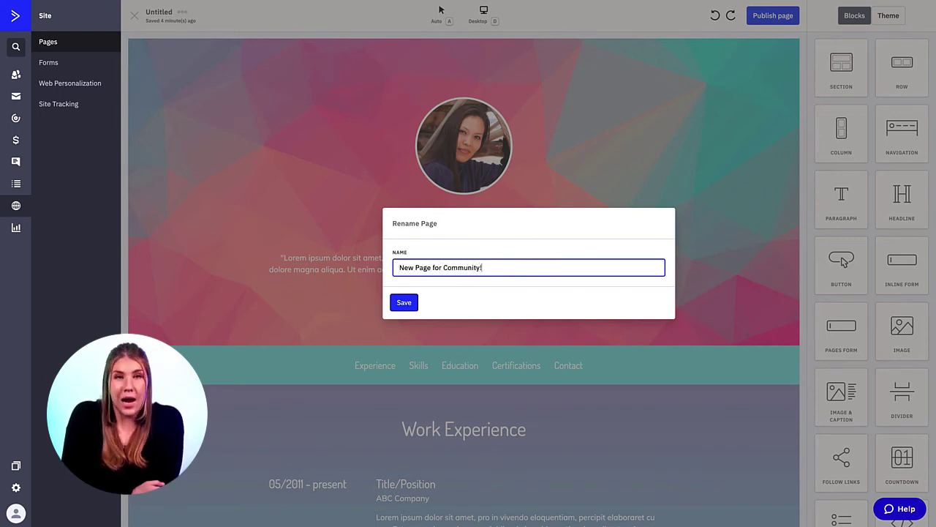
{"action": "left_click", "coordinate": [403, 302]}
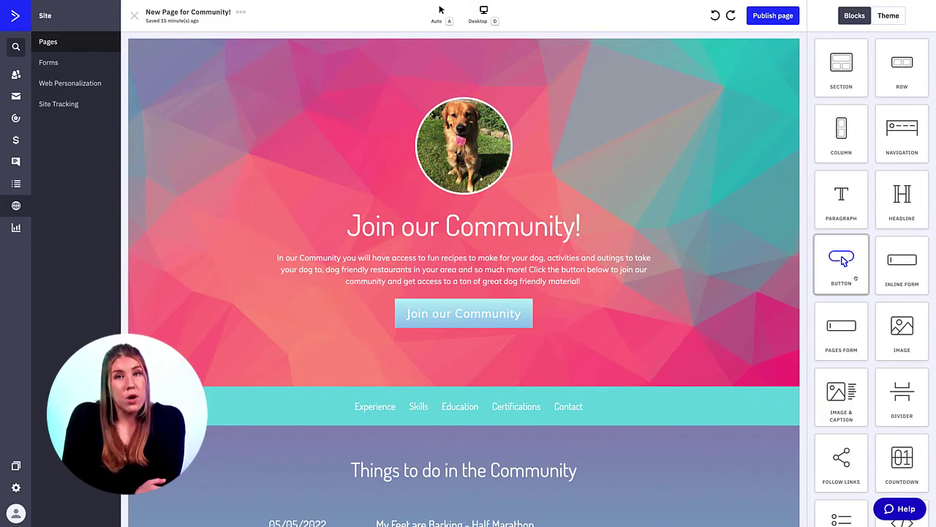
Add an Embed block beneath the "Join our Community" button and open its code for editing
{"action": "scroll", "coordinate": [856, 278], "scroll_direction": "down", "scroll_amount": 3}
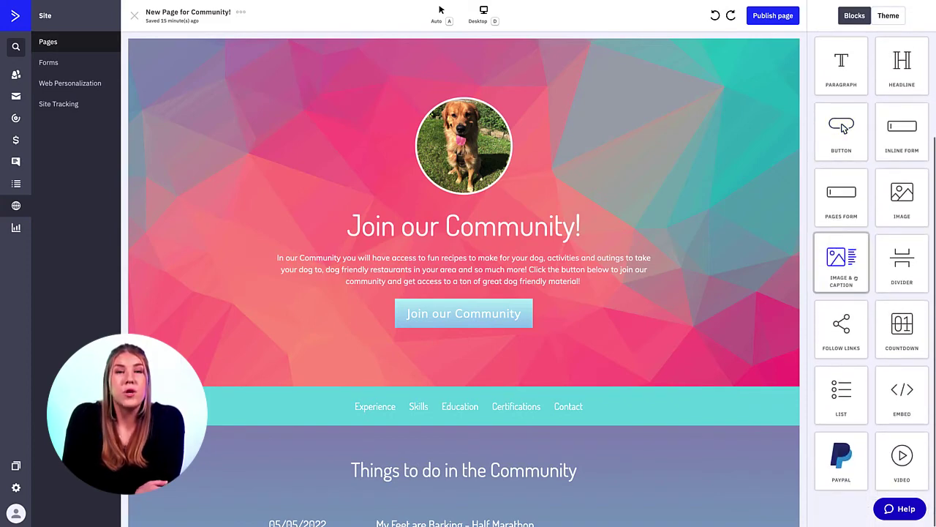
{"action": "left_click_drag", "start_coordinate": [891, 401], "coordinate": [498, 352]}
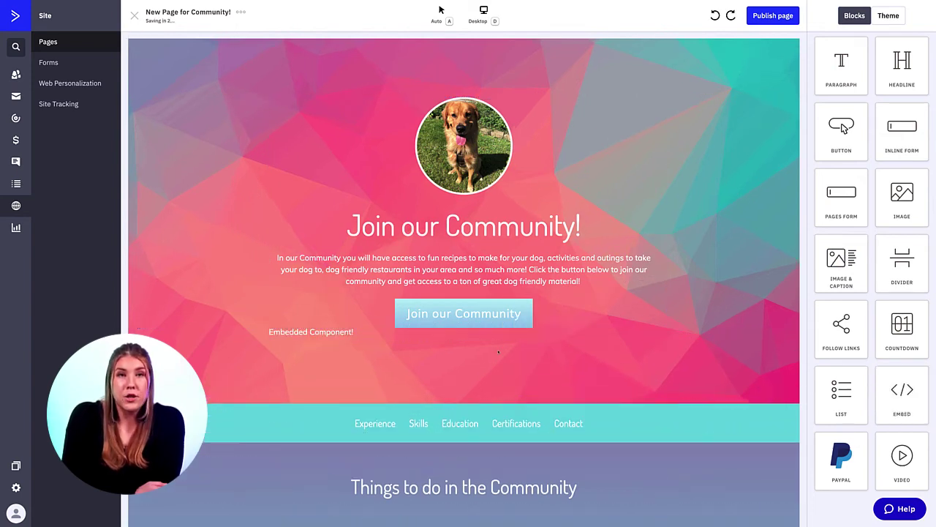
{"action": "scroll", "coordinate": [498, 352], "scroll_direction": "down", "scroll_amount": 3}
{"action": "left_click", "coordinate": [330, 229]}
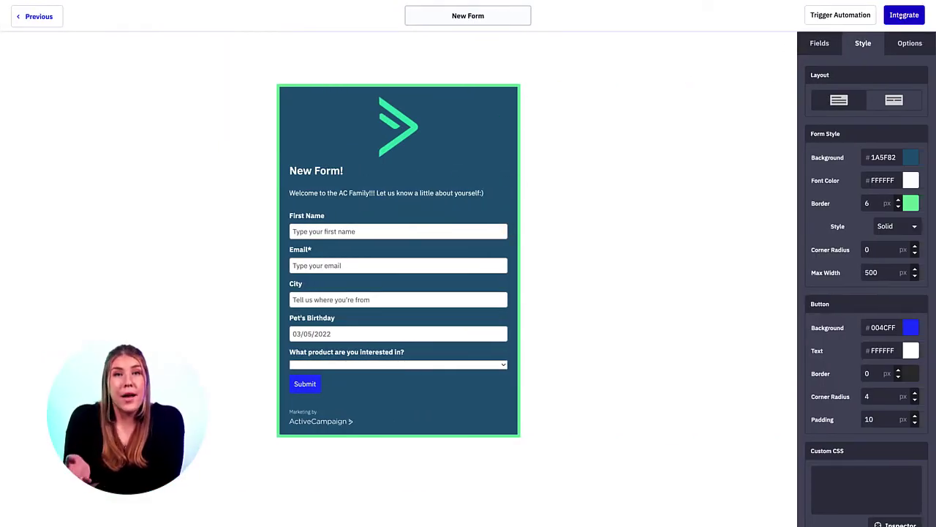
Copy New Form's Simple Embed code and put it, wrapped in a <p> tag, in place of the Embed block's placeholder text
{"action": "left_click", "coordinate": [904, 15]}
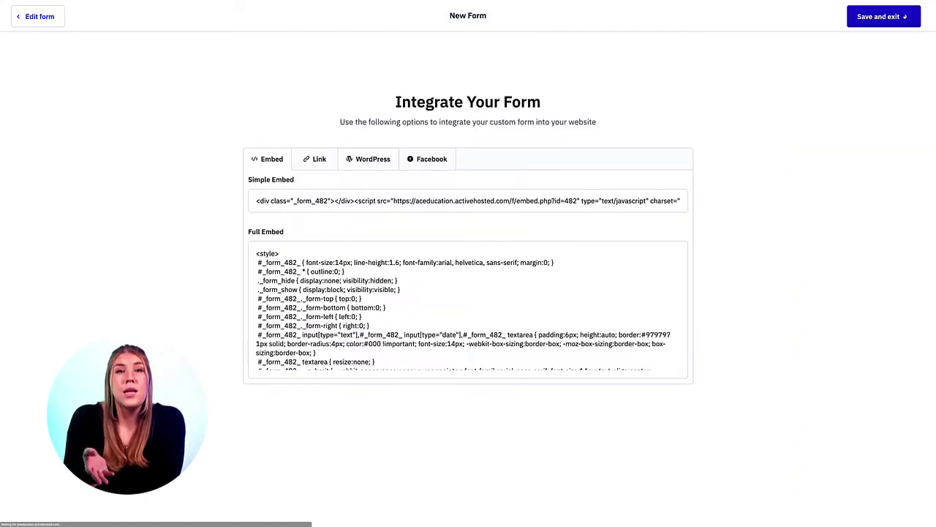
{"action": "left_click", "coordinate": [329, 200]}
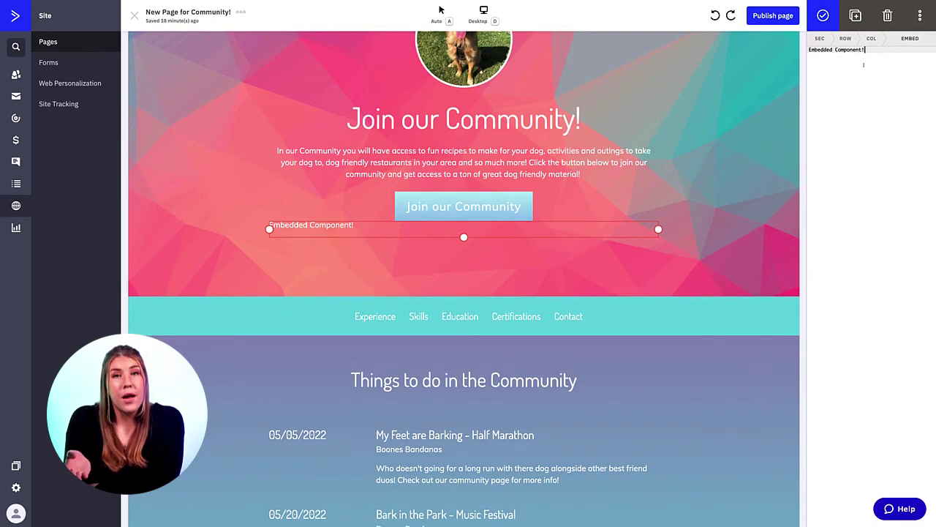
{"action": "key", "text": "ctrl+a"}
{"action": "key", "text": "BackSpace"}
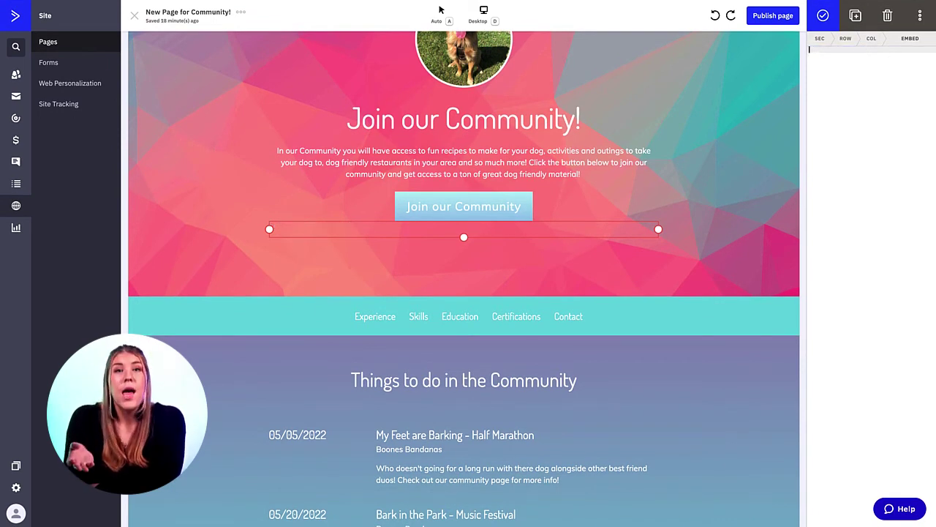
{"action": "type", "text": "<"}
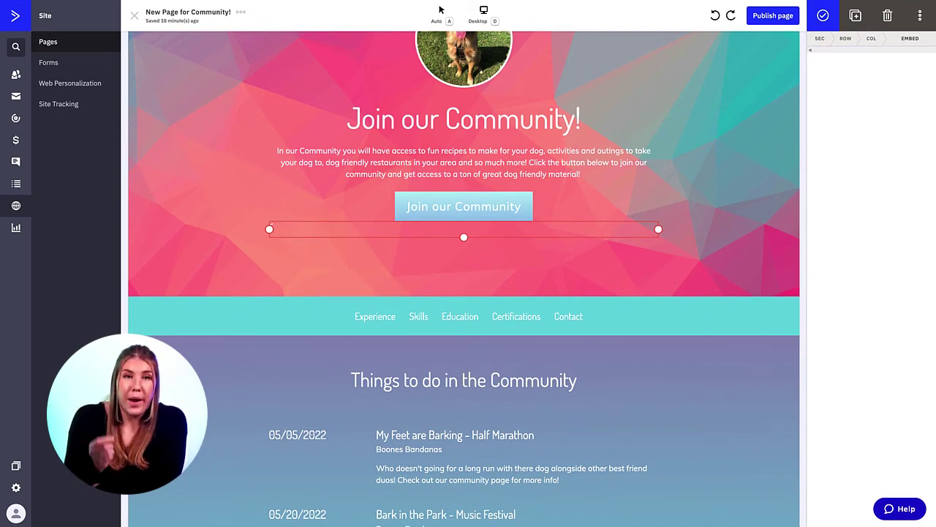
{"action": "type", "text": "h"}
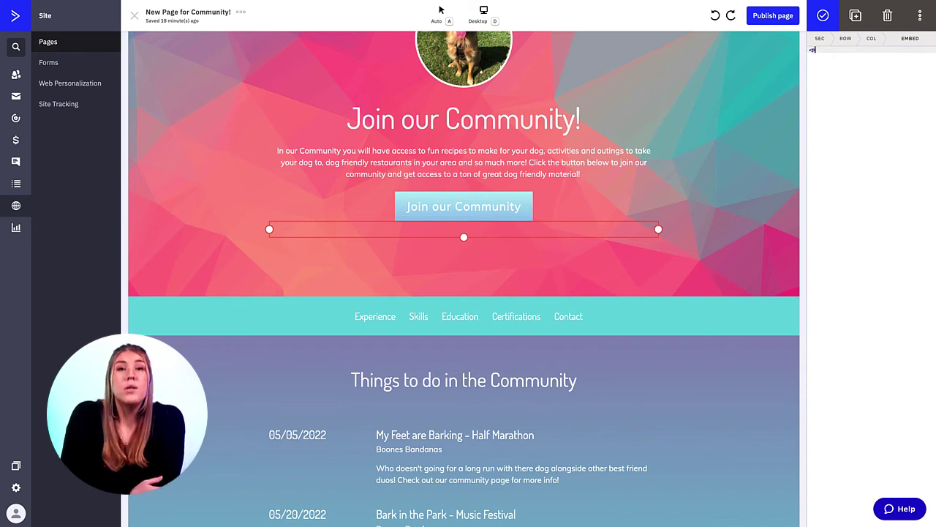
{"action": "type", "text": "></p>"}
{"action": "key", "text": "ctrl+v"}
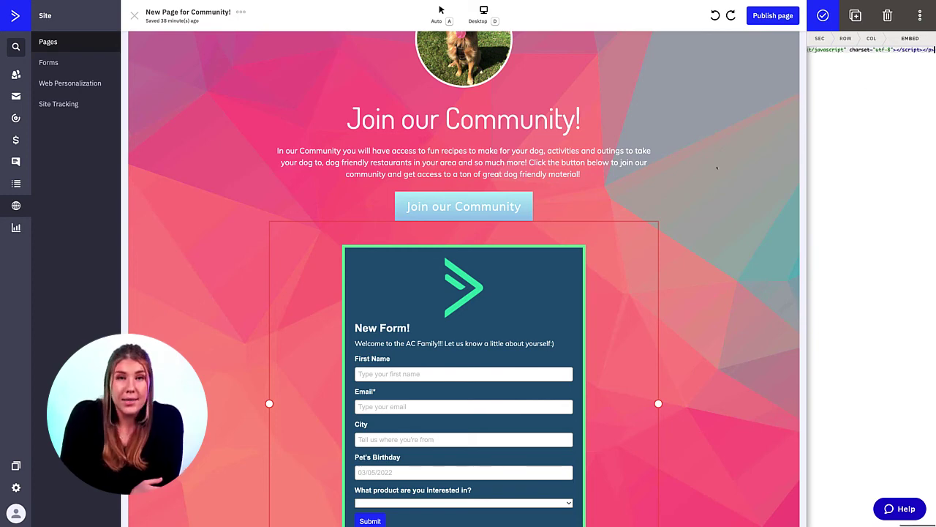
{"action": "scroll", "coordinate": [607, 197], "scroll_direction": "down", "scroll_amount": 3}
{"action": "scroll", "coordinate": [607, 197], "scroll_direction": "down", "scroll_amount": 2}
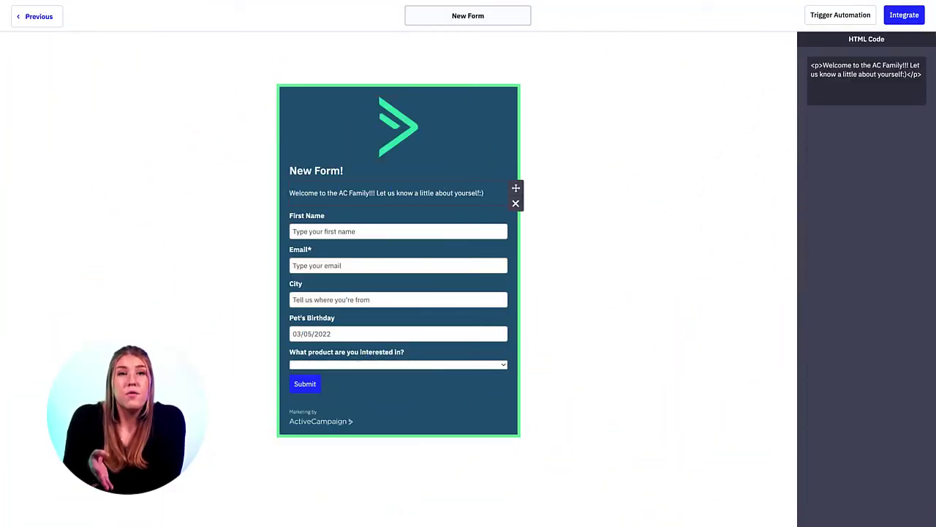
Retype the end of the form's welcome message as "about yourself:)"
{"action": "left_click_drag", "start_coordinate": [908, 74], "coordinate": [858, 74]}
{"action": "key", "text": "BackSpace"}
{"action": "type", "text": "about yourself:)"}
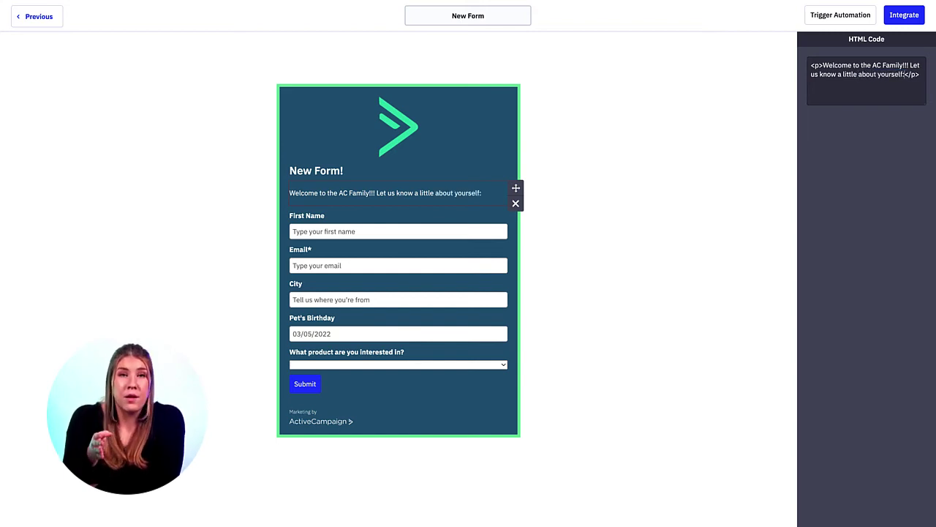
{"action": "left_click", "coordinate": [585, 224]}
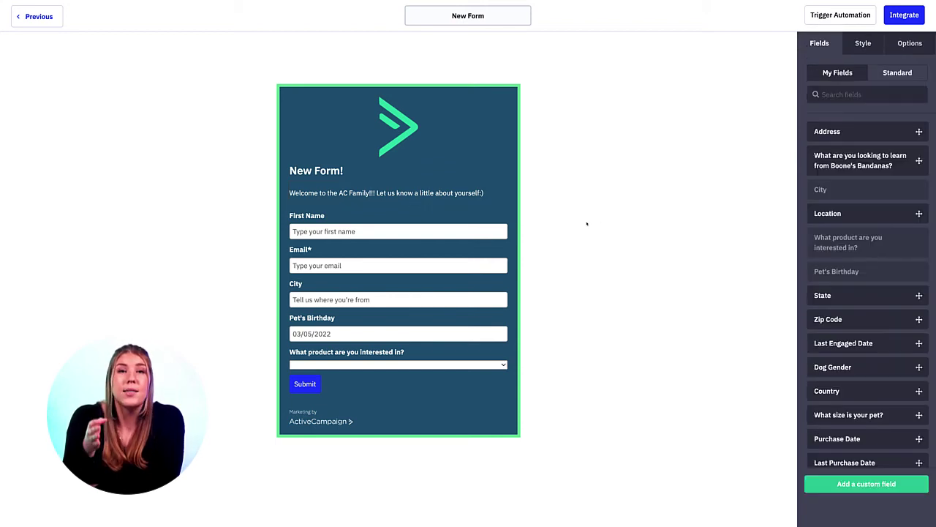
Change the form's header text to "Join our List!"
{"action": "left_click", "coordinate": [351, 172]}
{"action": "left_click_drag", "start_coordinate": [859, 82], "coordinate": [826, 83]}
{"action": "key", "text": "BackSpace"}
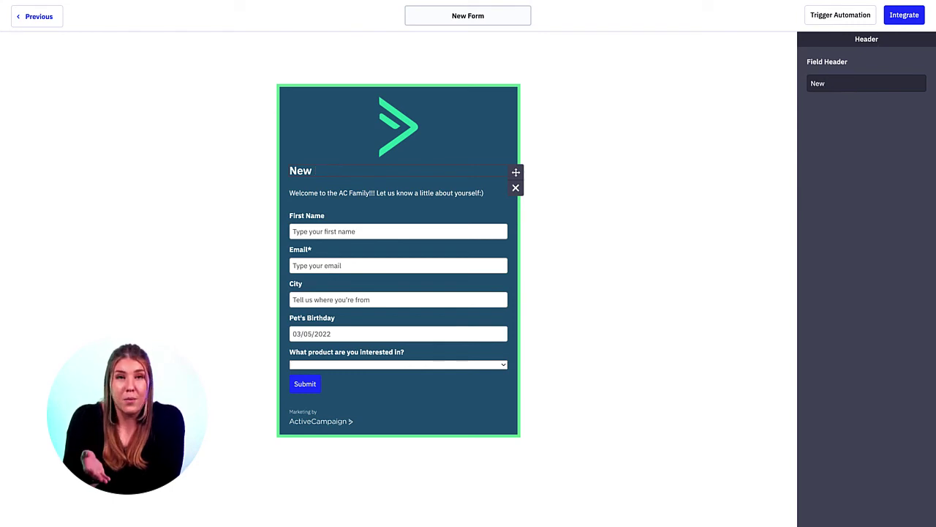
{"action": "key", "text": "BackSpace"}
{"action": "key", "text": "BackSpace"}
{"action": "key", "text": "BackSpace"}
{"action": "key", "text": "BackSpace"}
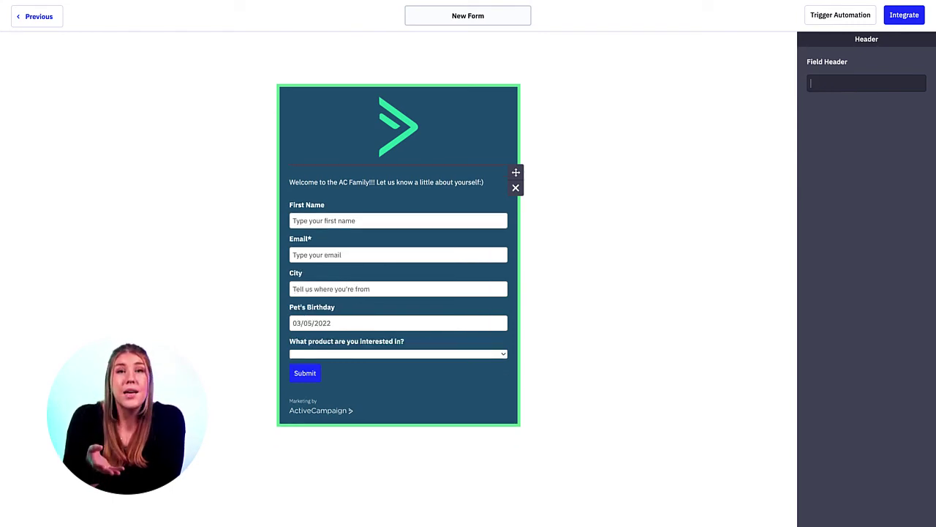
{"action": "type", "text": "Join our"}
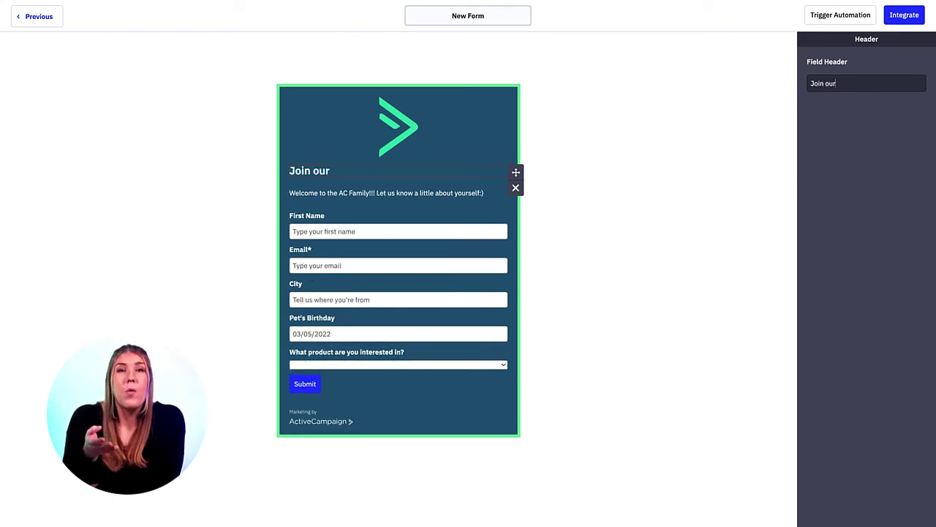
{"action": "type", "text": " List!"}
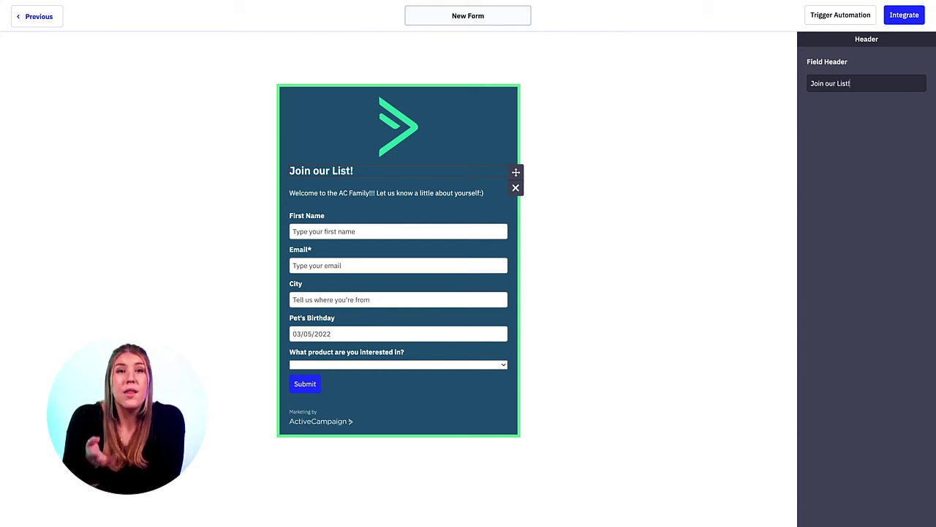
Copy the form border's colour 6BE3A1 and apply it as the Submit button's background colour
{"action": "left_click", "coordinate": [777, 109]}
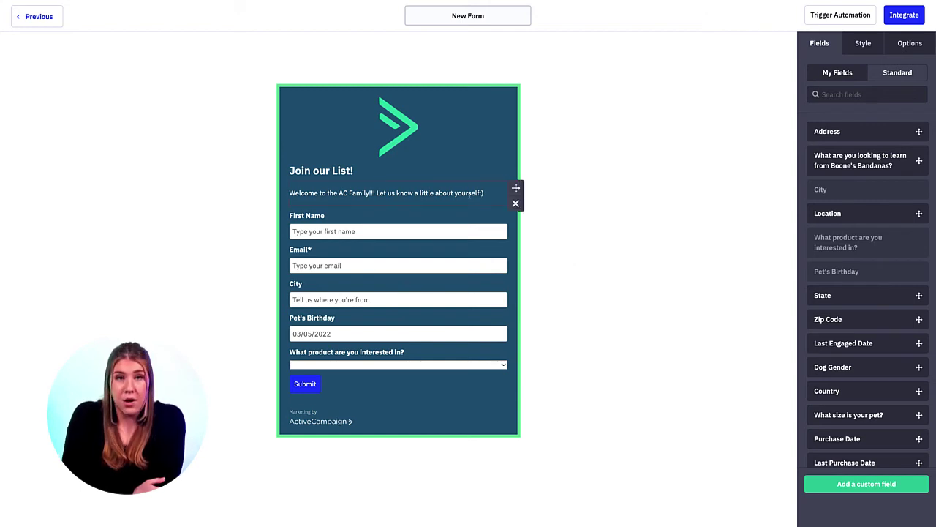
{"action": "left_click", "coordinate": [862, 43]}
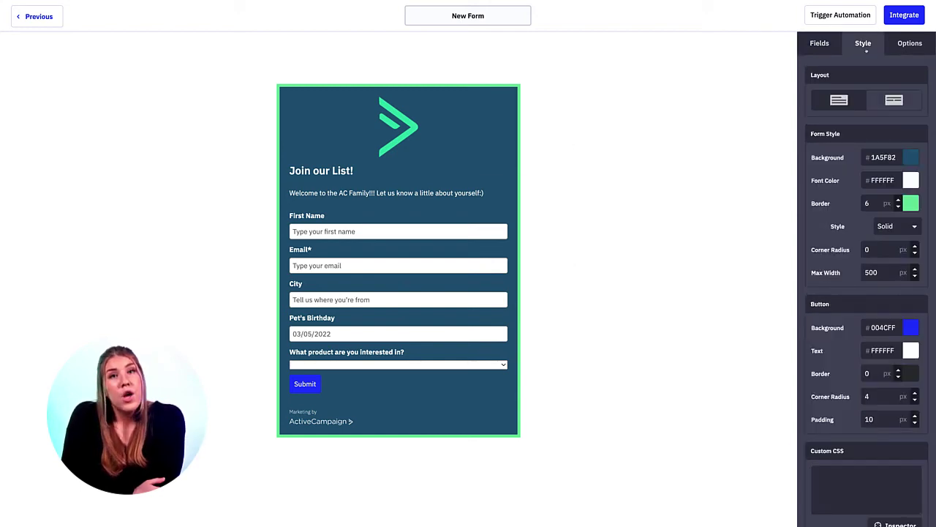
{"action": "scroll", "coordinate": [898, 234], "scroll_direction": "down", "scroll_amount": 2}
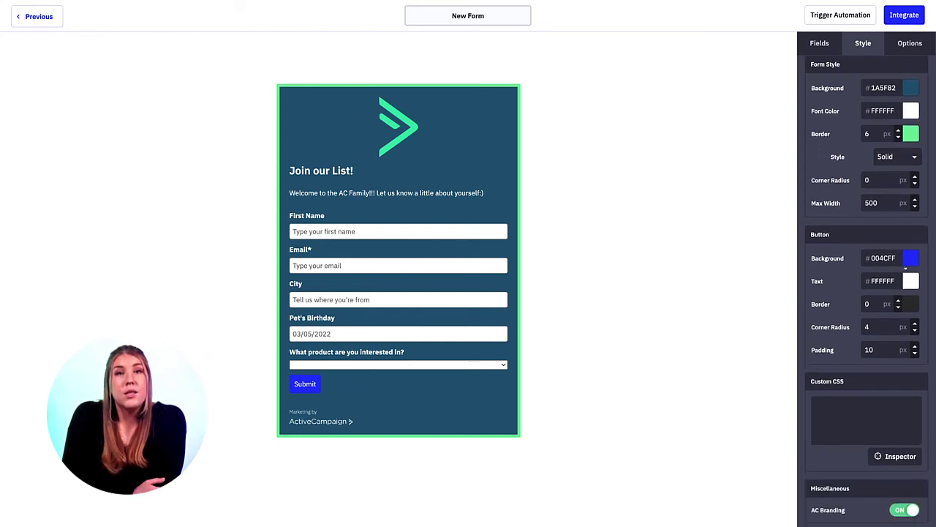
{"action": "left_click", "coordinate": [910, 134]}
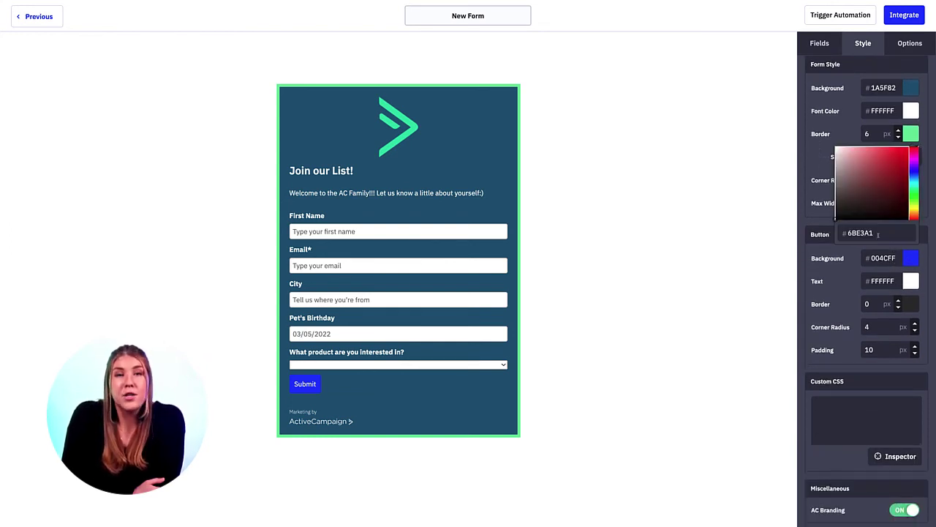
{"action": "left_click_drag", "start_coordinate": [873, 233], "coordinate": [847, 232]}
{"action": "key", "text": "ctrl+c"}
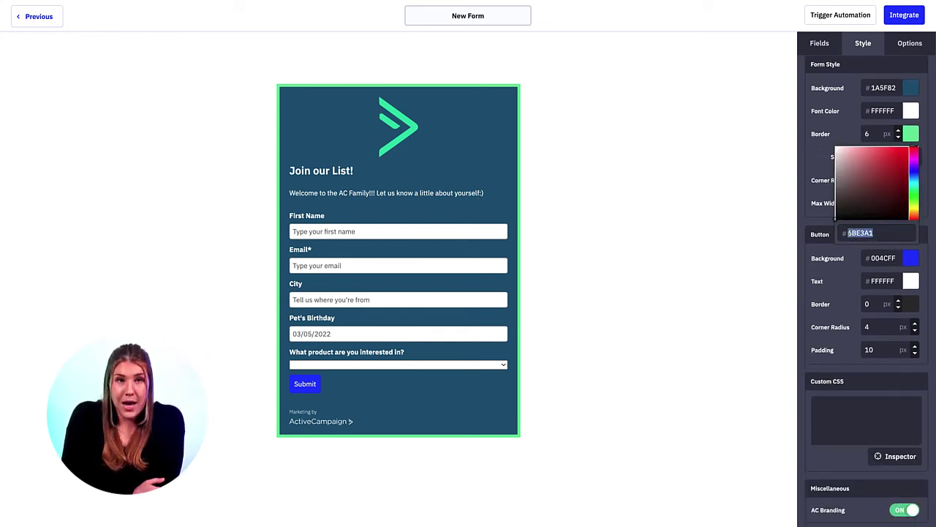
{"action": "left_click", "coordinate": [910, 260]}
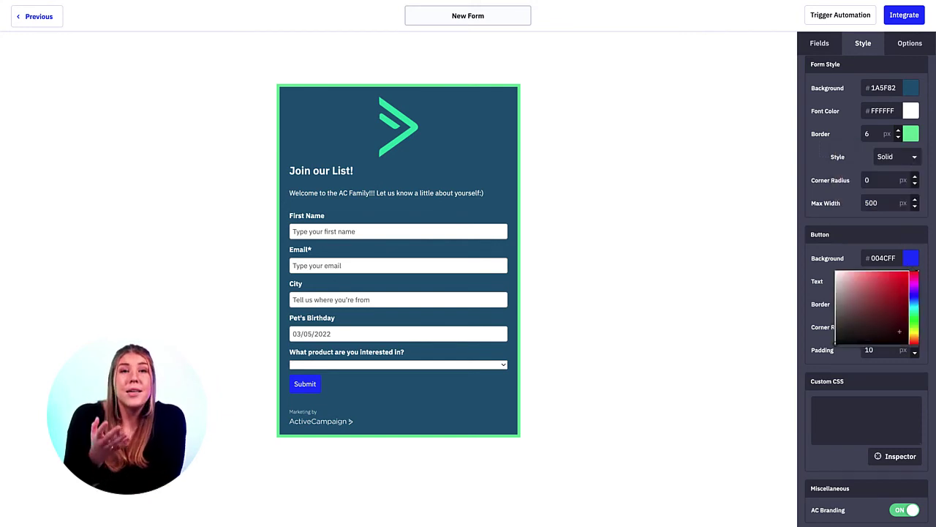
{"action": "left_click_drag", "start_coordinate": [892, 258], "coordinate": [868, 257]}
{"action": "key", "text": "ctrl+v"}
{"action": "key", "text": "Return"}
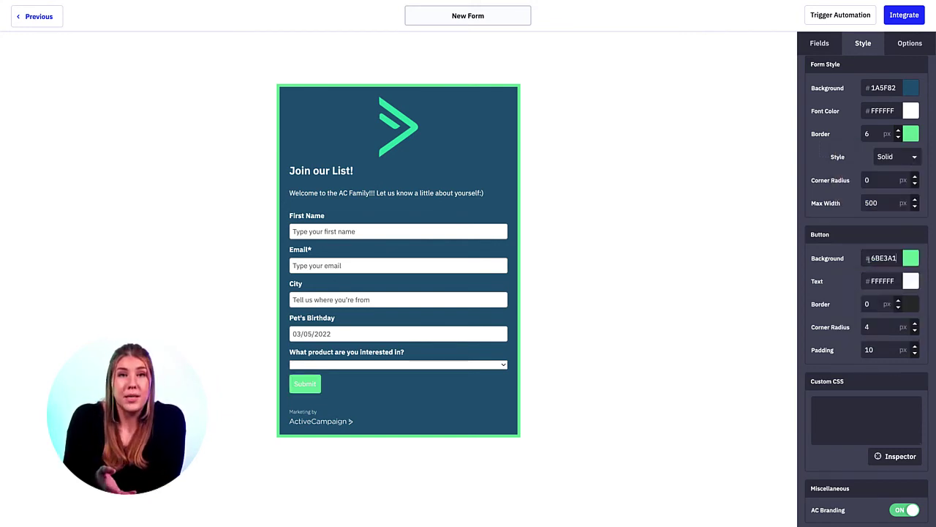
Change the form's background colour to the blue shade 0B9CD6
{"action": "left_click", "coordinate": [911, 88]}
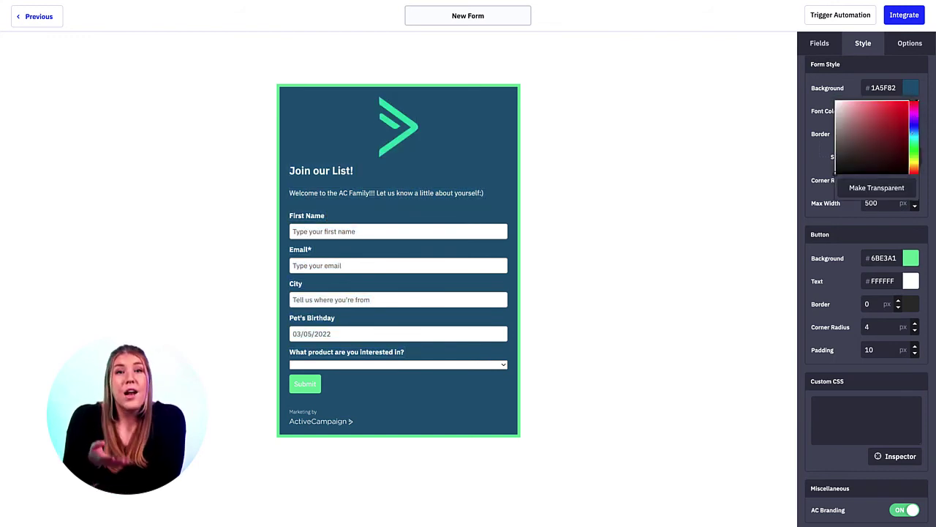
{"action": "type", "text": "030303"}
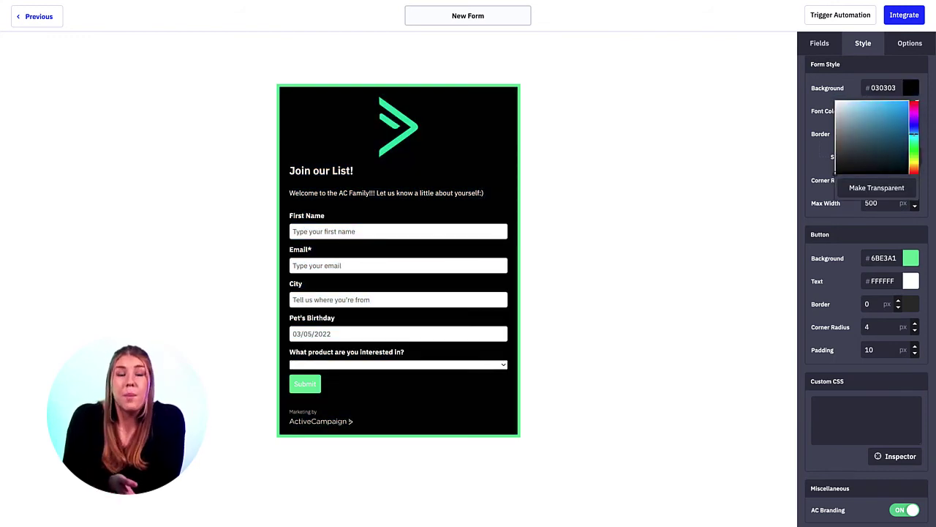
{"action": "left_click_drag", "start_coordinate": [898, 123], "coordinate": [905, 113]}
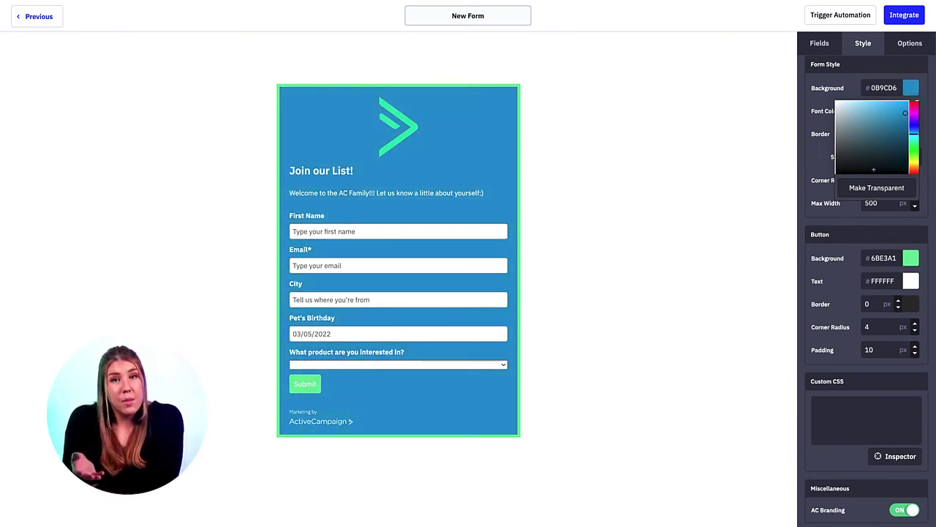
{"action": "left_click", "coordinate": [849, 96]}
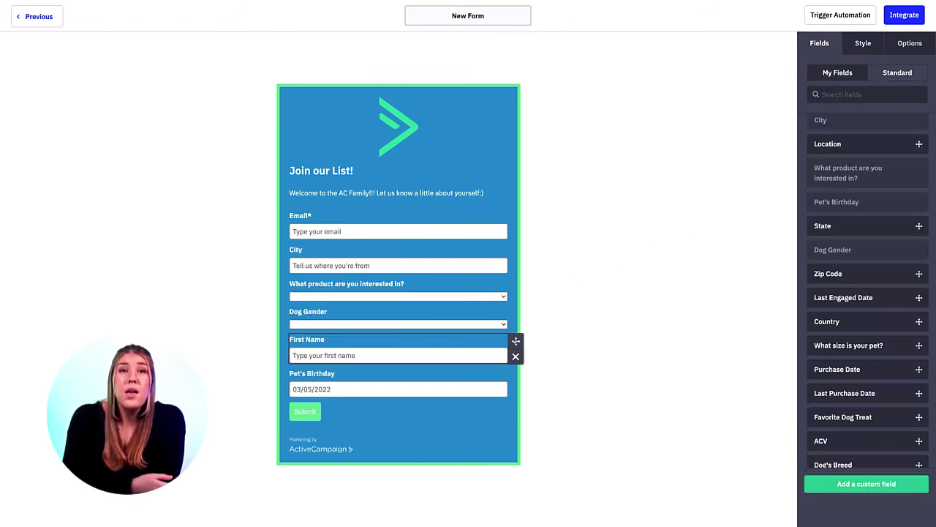
Move First Name above Email, and move Dog Gender and Pet's Birthday up towards the product interest question
{"action": "left_click_drag", "start_coordinate": [514, 282], "coordinate": [404, 207]}
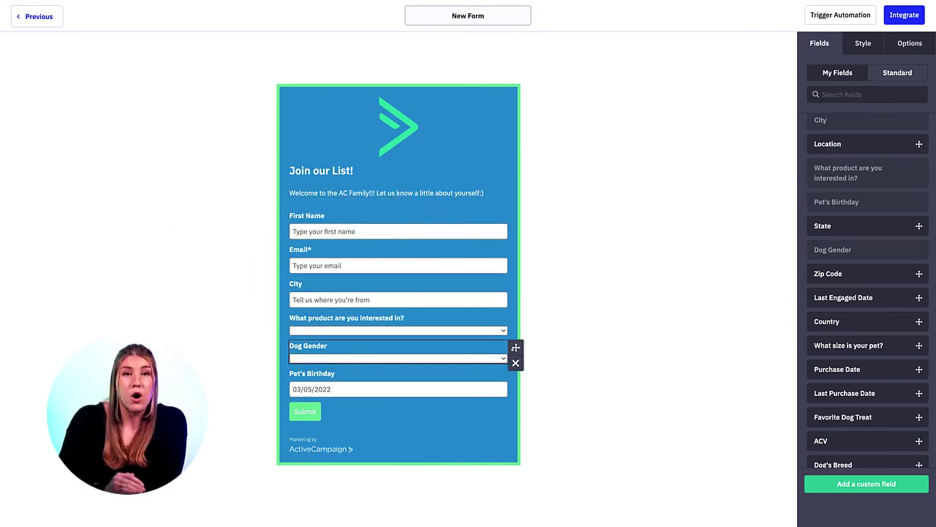
{"action": "left_click_drag", "start_coordinate": [515, 347], "coordinate": [470, 318]}
{"action": "left_click_drag", "start_coordinate": [516, 376], "coordinate": [467, 323]}
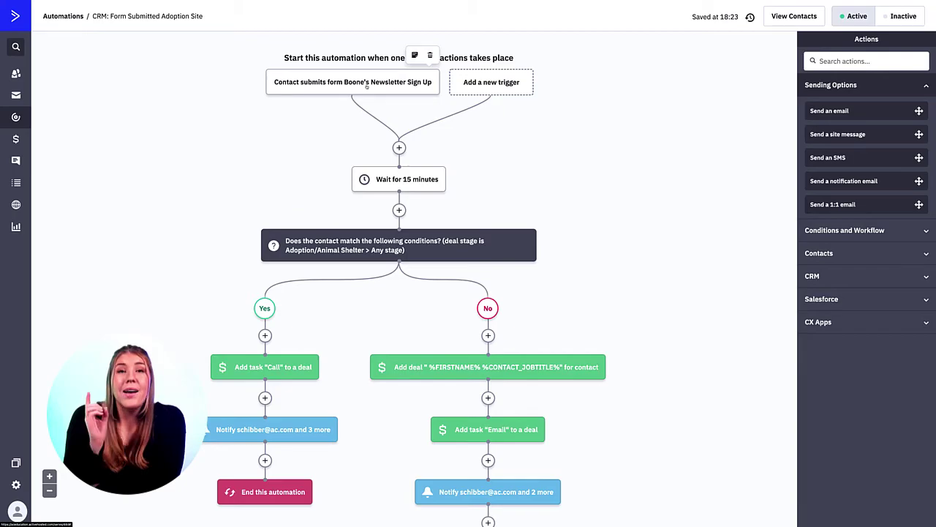
In the CRM: Form Submitted Adoption Site automation, re-save the existing form trigger and set up a "Submits a form" trigger for New Form
{"action": "left_click", "coordinate": [367, 86]}
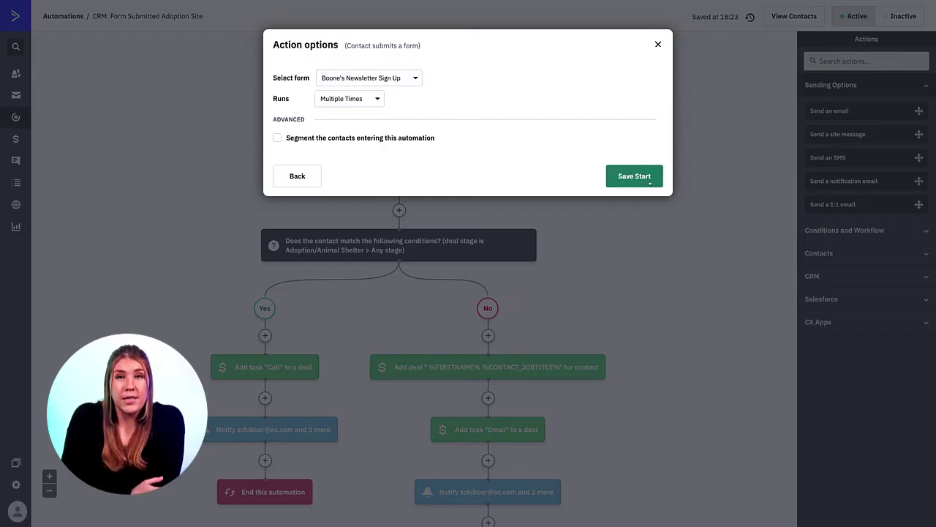
{"action": "left_click", "coordinate": [634, 176]}
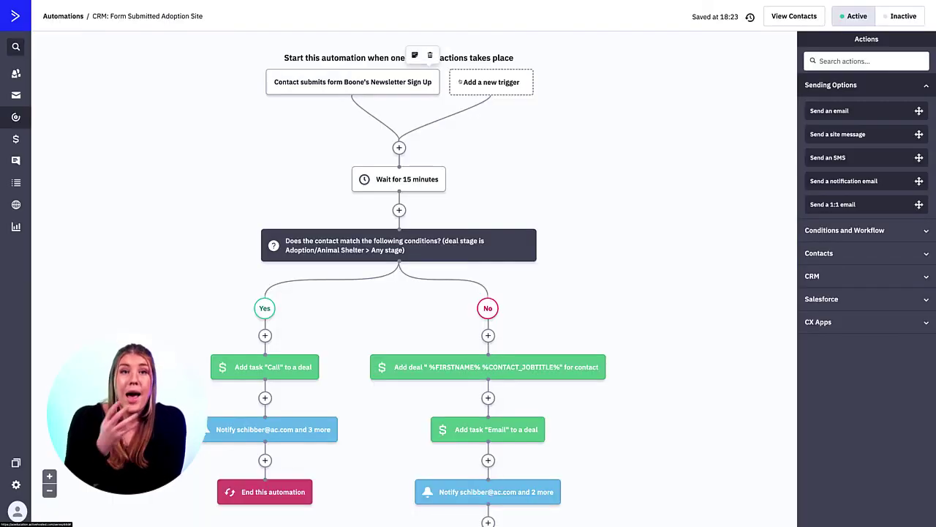
{"action": "left_click", "coordinate": [475, 83]}
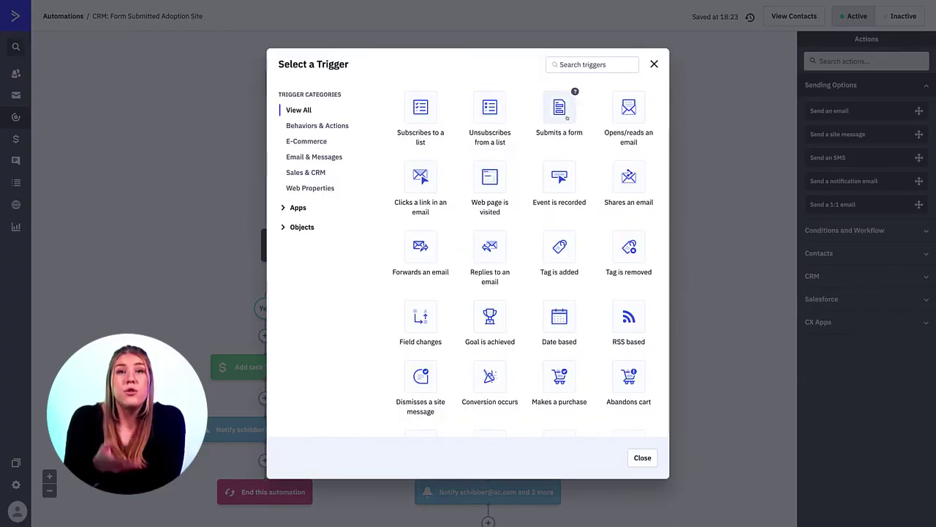
{"action": "left_click", "coordinate": [560, 114]}
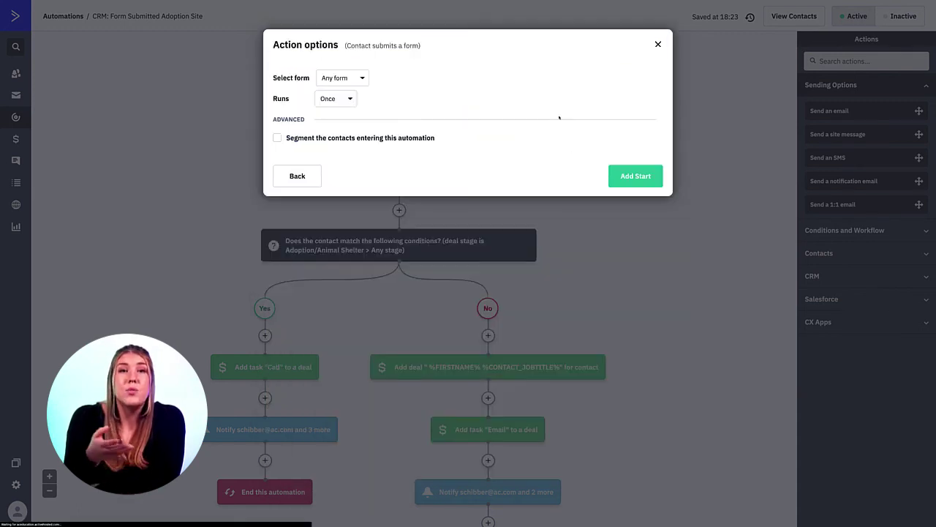
{"action": "left_click", "coordinate": [360, 82]}
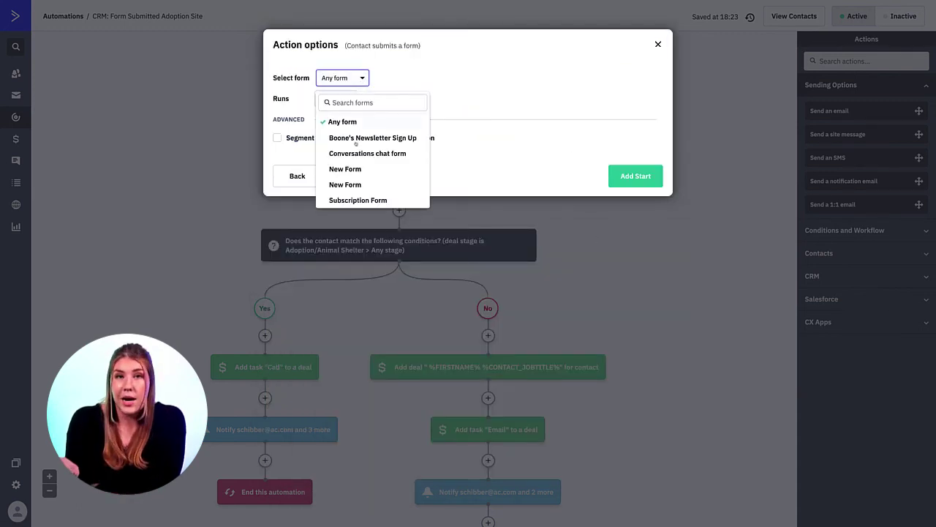
{"action": "left_click", "coordinate": [354, 170]}
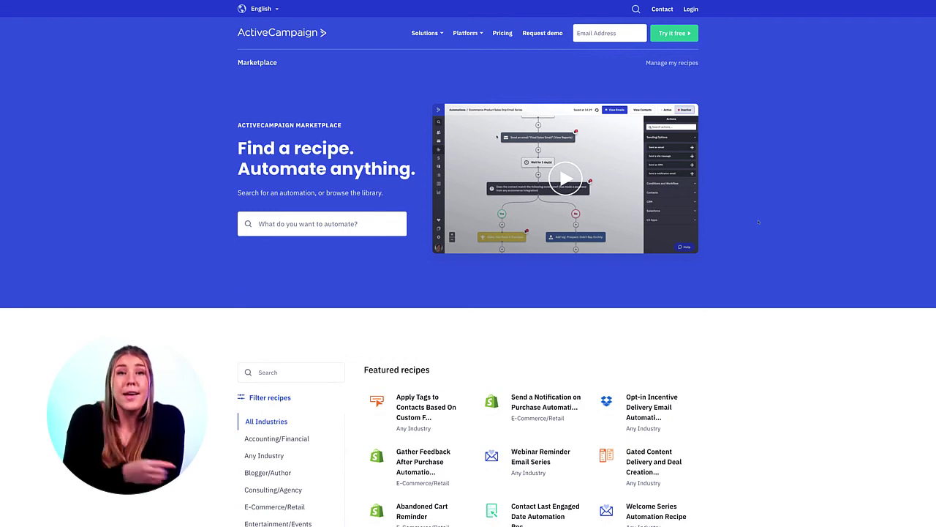
Find the Welcome Drip Series recipe and create an automation from it
{"action": "scroll", "coordinate": [758, 221], "scroll_direction": "down", "scroll_amount": 3}
{"action": "scroll", "coordinate": [758, 222], "scroll_direction": "down", "scroll_amount": 5}
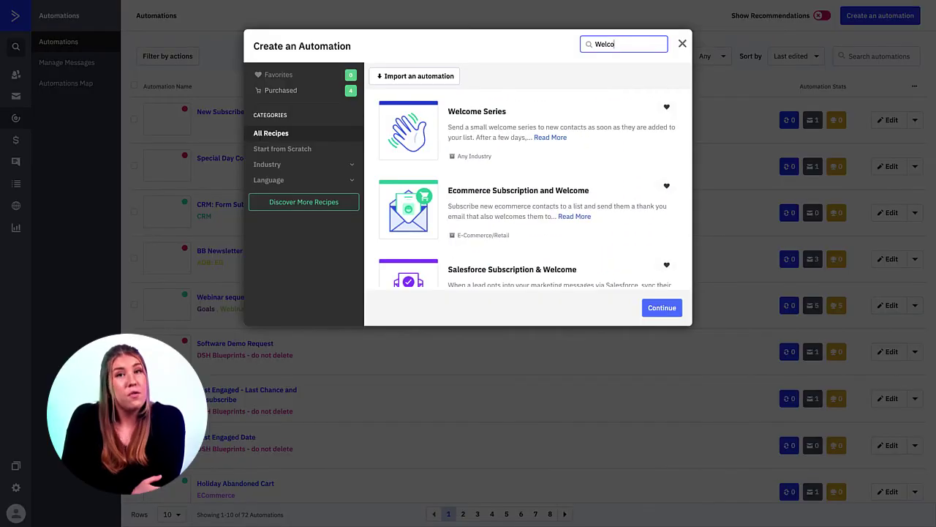
{"action": "type", "text": "me Drip Series"}
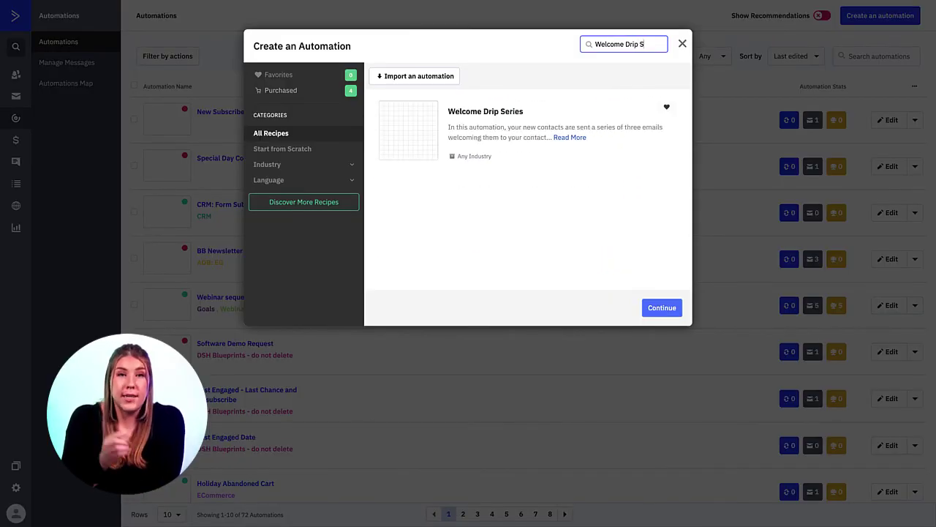
{"action": "left_click", "coordinate": [474, 113]}
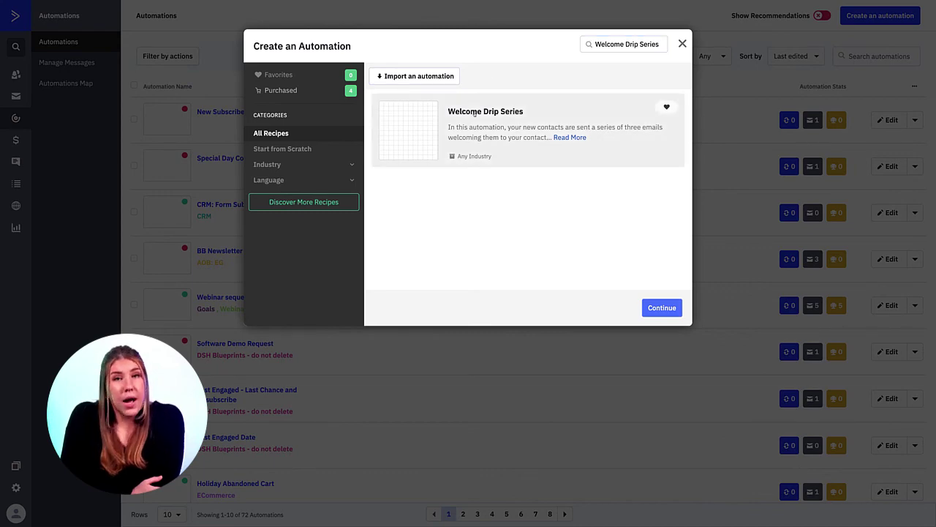
{"action": "left_click", "coordinate": [661, 307]}
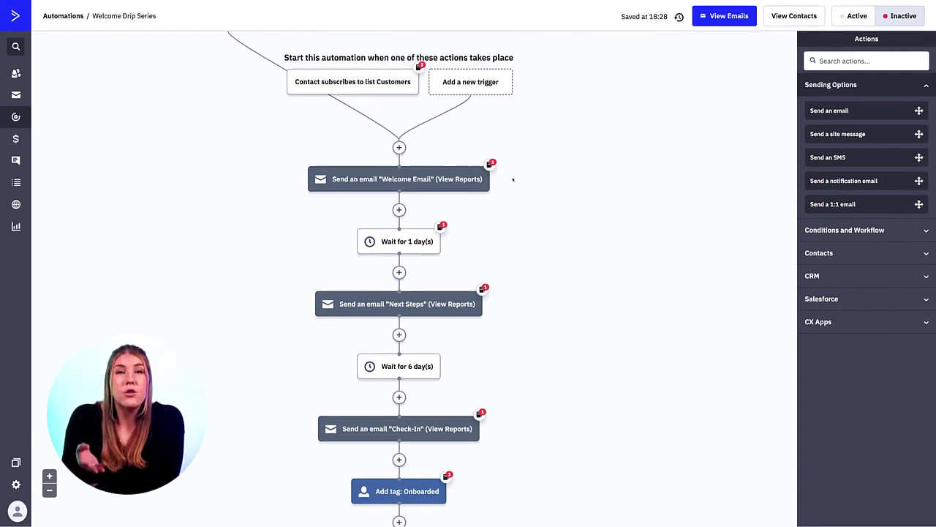
Examine the emails, waits and tag in Welcome Drip Series, and the trigger and actions of the Welcome Coupon Campaign automation
{"action": "scroll", "coordinate": [512, 179], "scroll_direction": "down", "scroll_amount": 1}
{"action": "scroll", "coordinate": [512, 179], "scroll_direction": "down", "scroll_amount": 3}
{"action": "scroll", "coordinate": [512, 179], "scroll_direction": "down", "scroll_amount": 1}
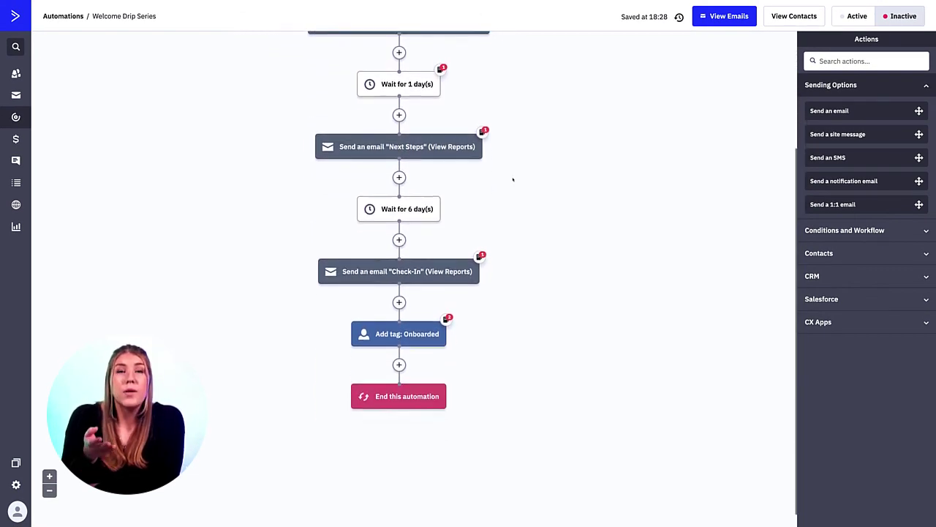
{"action": "scroll", "coordinate": [513, 179], "scroll_direction": "up", "scroll_amount": 1}
{"action": "mouse_move", "coordinate": [415, 344]}
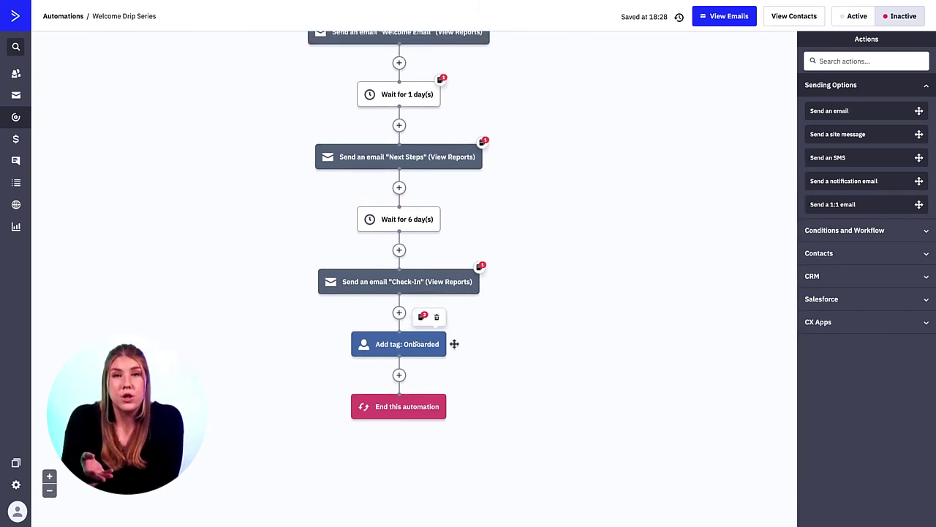
{"action": "scroll", "coordinate": [496, 318], "scroll_direction": "up", "scroll_amount": 4}
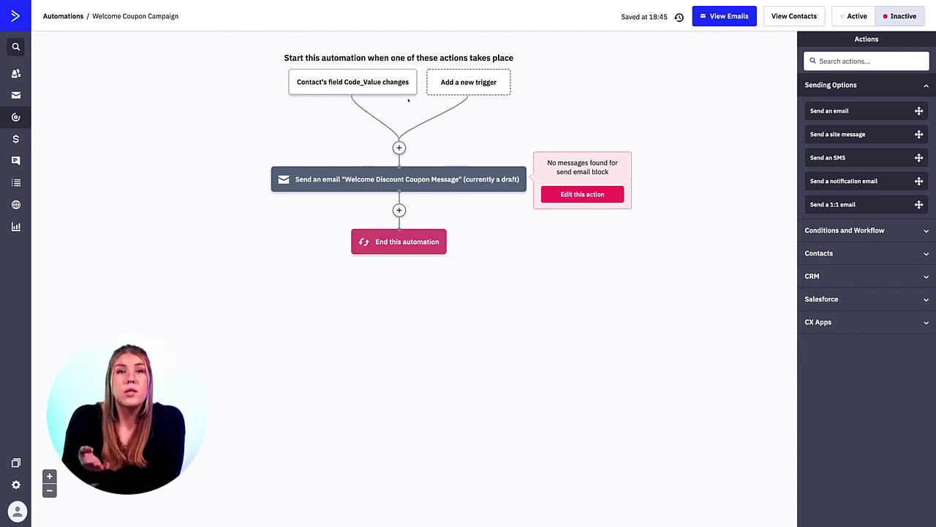
{"action": "mouse_move", "coordinate": [343, 86]}
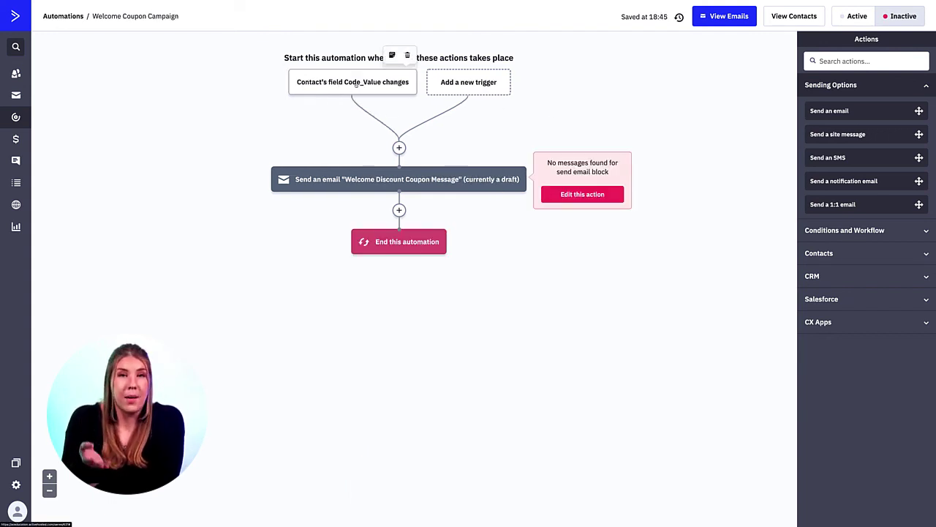
{"action": "mouse_move", "coordinate": [388, 179]}
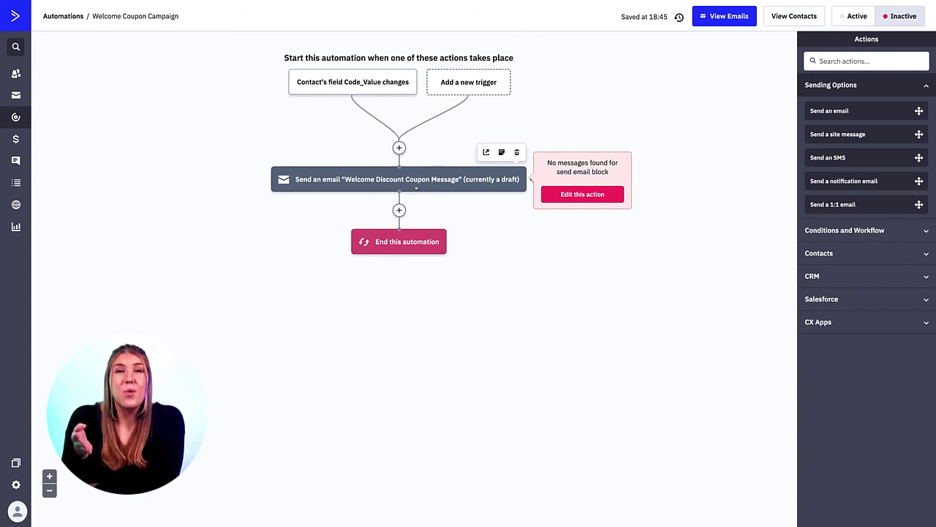
{"action": "mouse_move", "coordinate": [404, 240]}
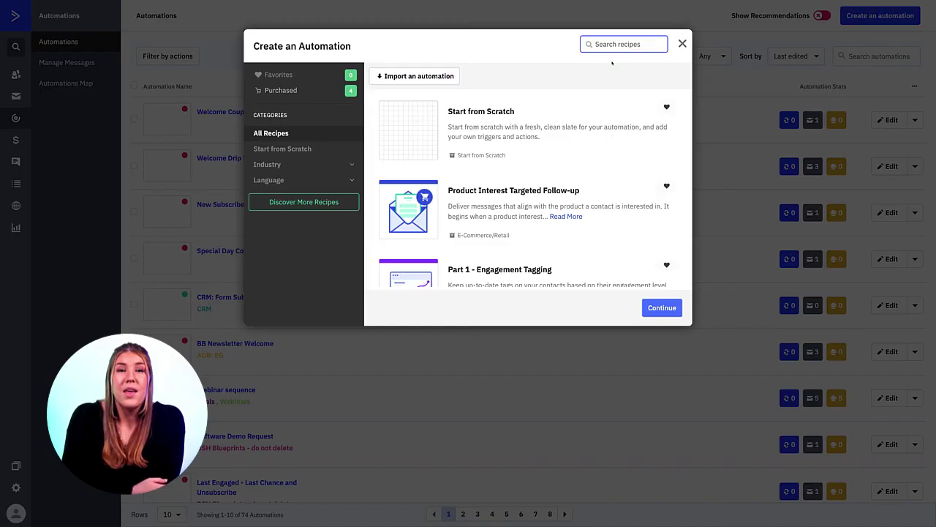
Search the automation recipes for "Nurture Series" and create an automation from Nurture Series When Tagged
{"action": "type", "text": "Nurture Series"}
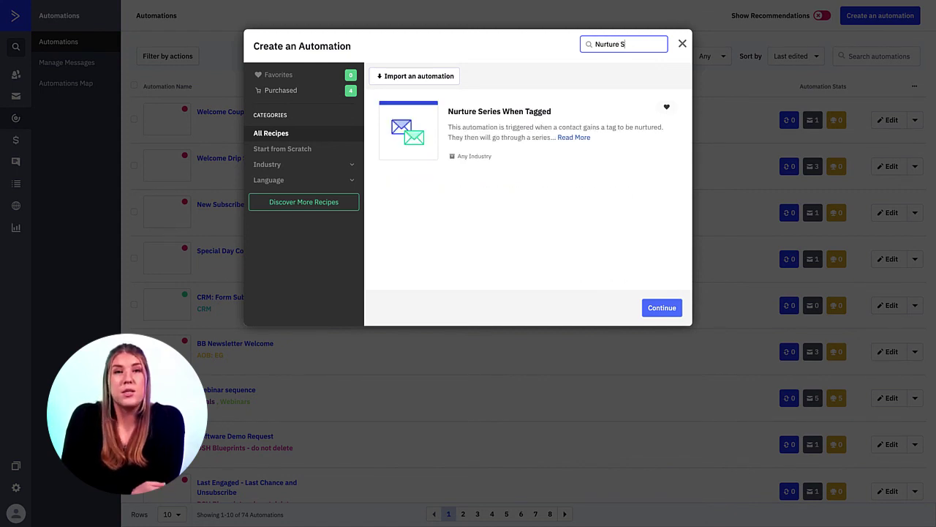
{"action": "left_click", "coordinate": [516, 123]}
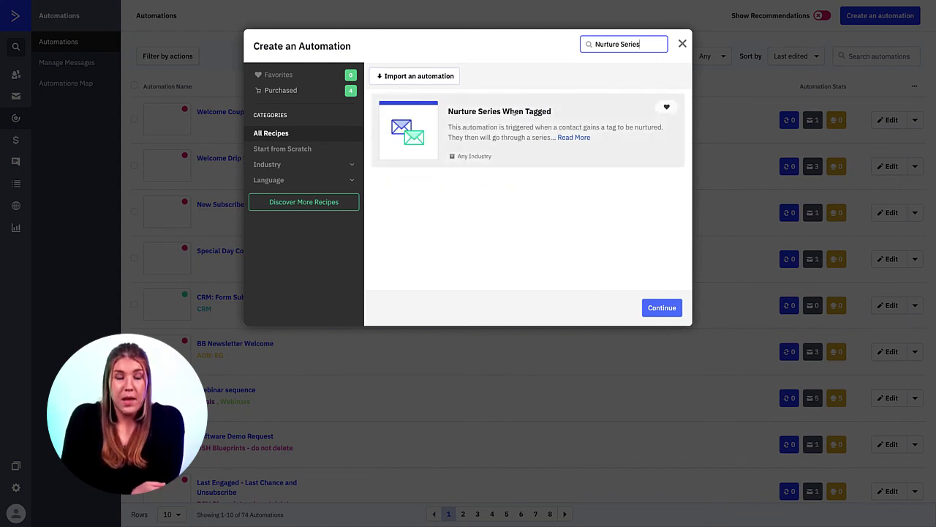
{"action": "left_click", "coordinate": [662, 307]}
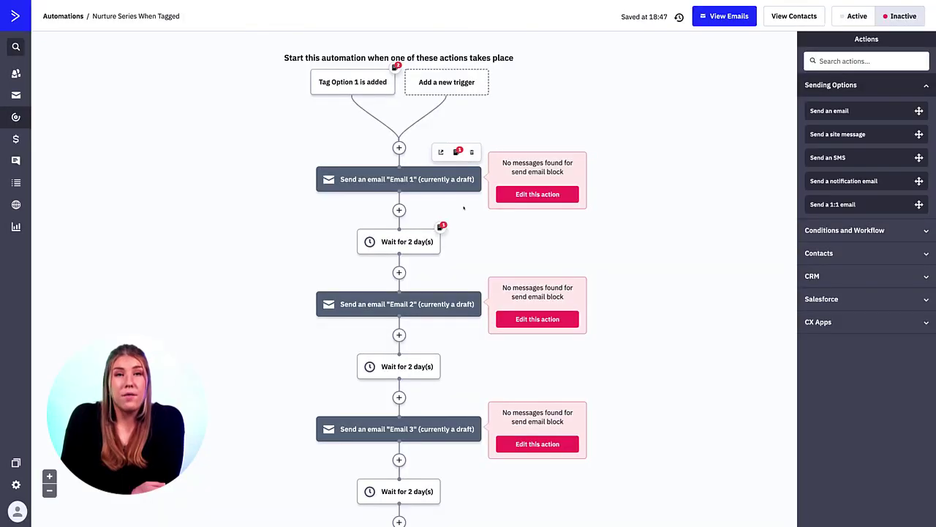
Examine the nurture automation from its email and wait sequence down to the engagement conditions and tagging branches
{"action": "scroll", "coordinate": [463, 211], "scroll_direction": "down", "scroll_amount": 2}
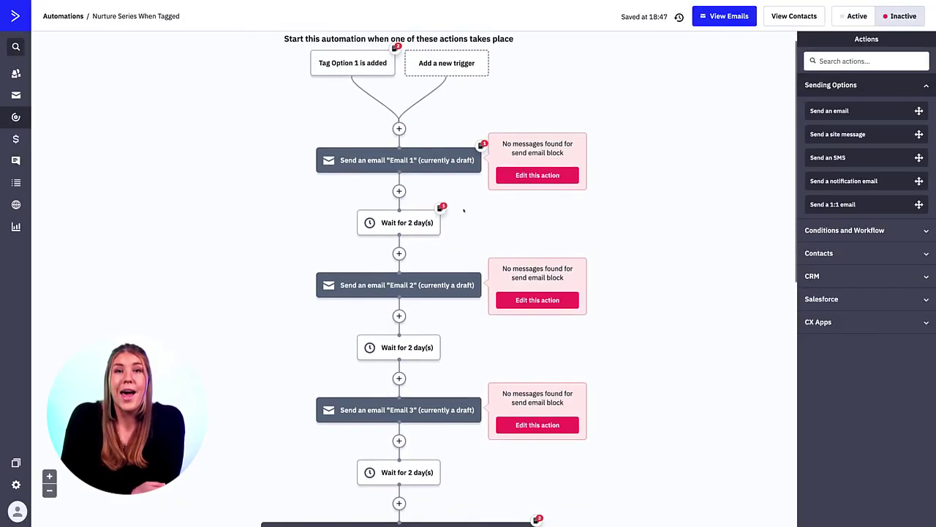
{"action": "scroll", "coordinate": [463, 210], "scroll_direction": "down", "scroll_amount": 2}
{"action": "scroll", "coordinate": [463, 210], "scroll_direction": "down", "scroll_amount": 1}
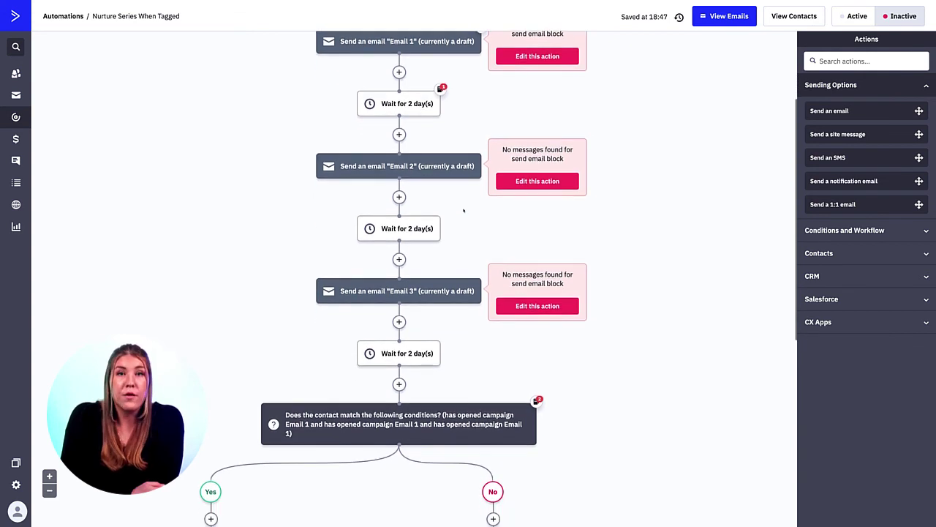
{"action": "scroll", "coordinate": [463, 211], "scroll_direction": "down", "scroll_amount": 2}
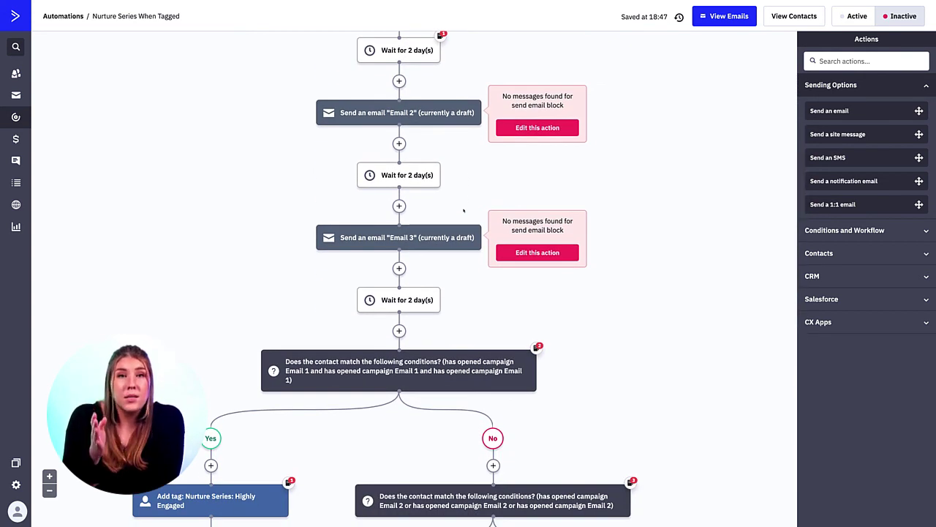
{"action": "scroll", "coordinate": [463, 211], "scroll_direction": "down", "scroll_amount": 2}
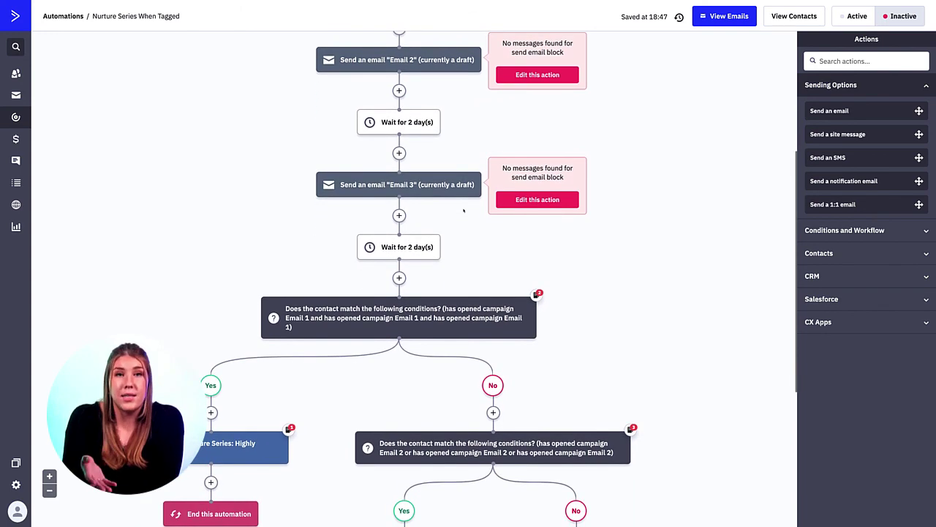
{"action": "scroll", "coordinate": [463, 210], "scroll_direction": "down", "scroll_amount": 2}
{"action": "scroll", "coordinate": [463, 210], "scroll_direction": "down", "scroll_amount": 1}
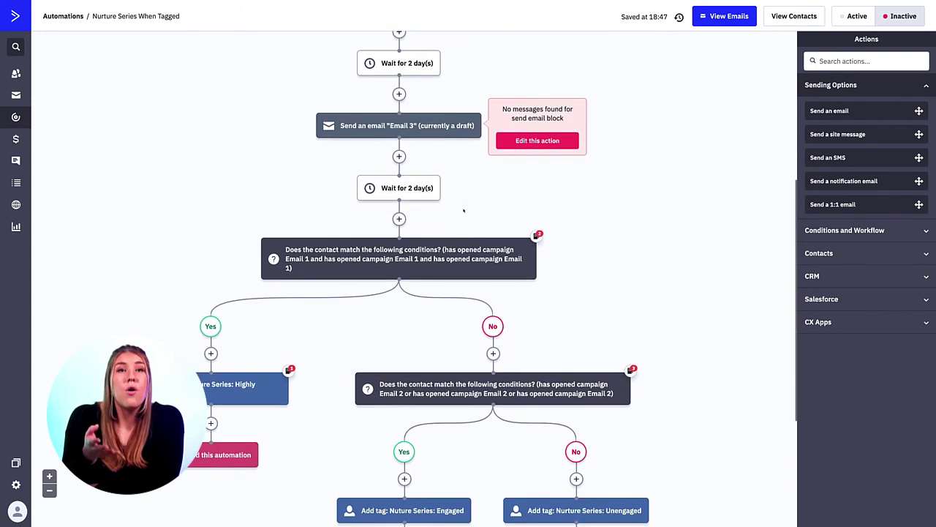
{"action": "scroll", "coordinate": [463, 210], "scroll_direction": "down", "scroll_amount": 2}
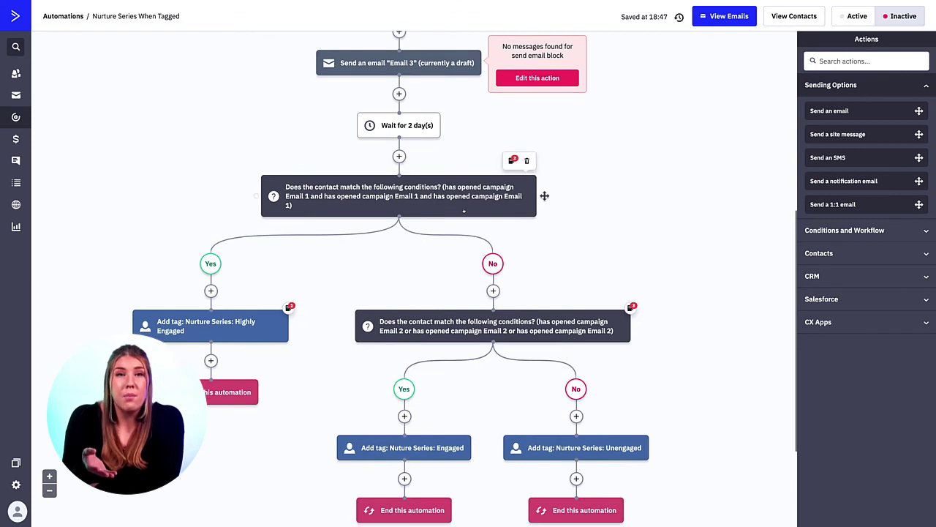
{"action": "scroll", "coordinate": [463, 210], "scroll_direction": "down", "scroll_amount": 3}
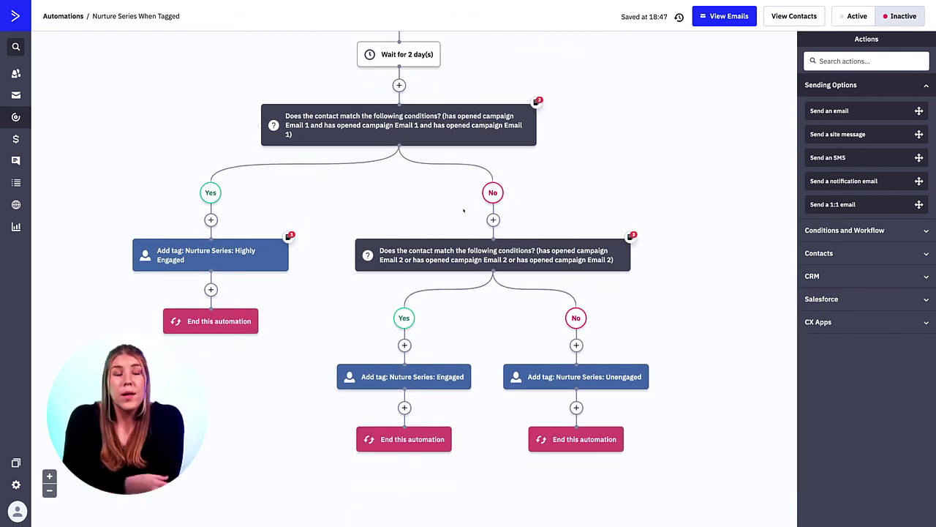
{"action": "scroll", "coordinate": [463, 210], "scroll_direction": "down", "scroll_amount": 1}
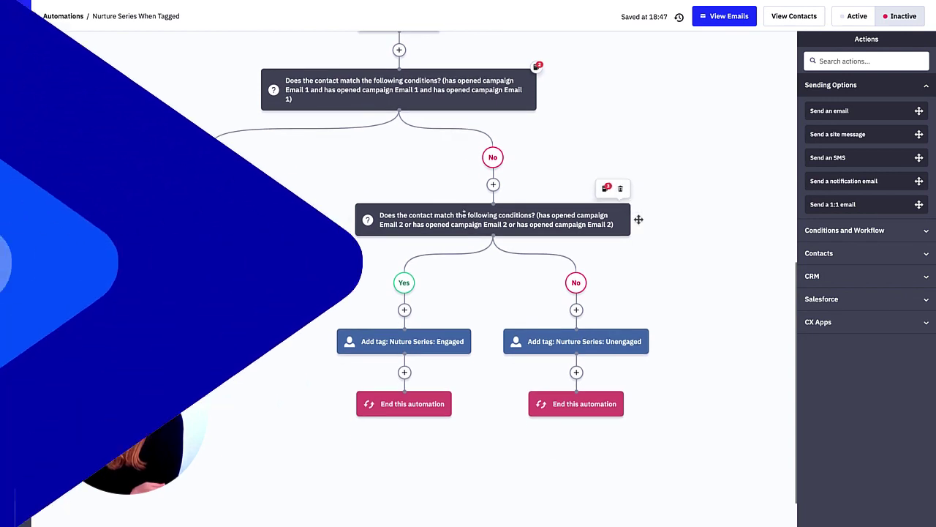